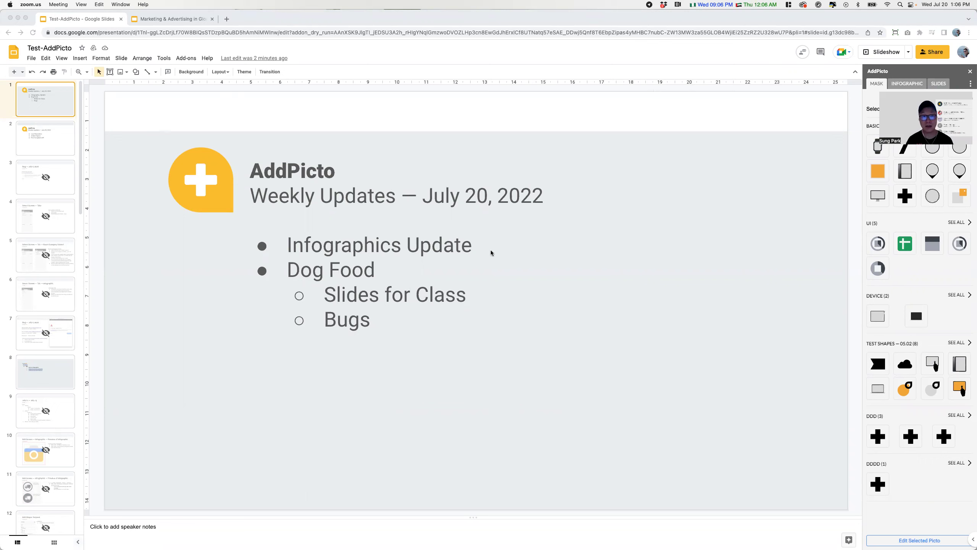
- Start an AddPicto infographic by searching 'car' and picking the bus icon
click(905, 85)
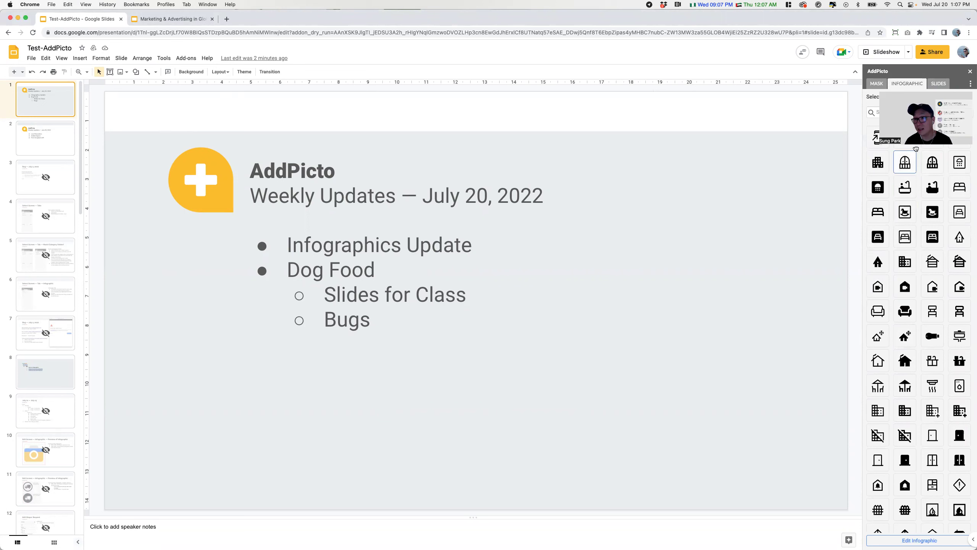
click(876, 112)
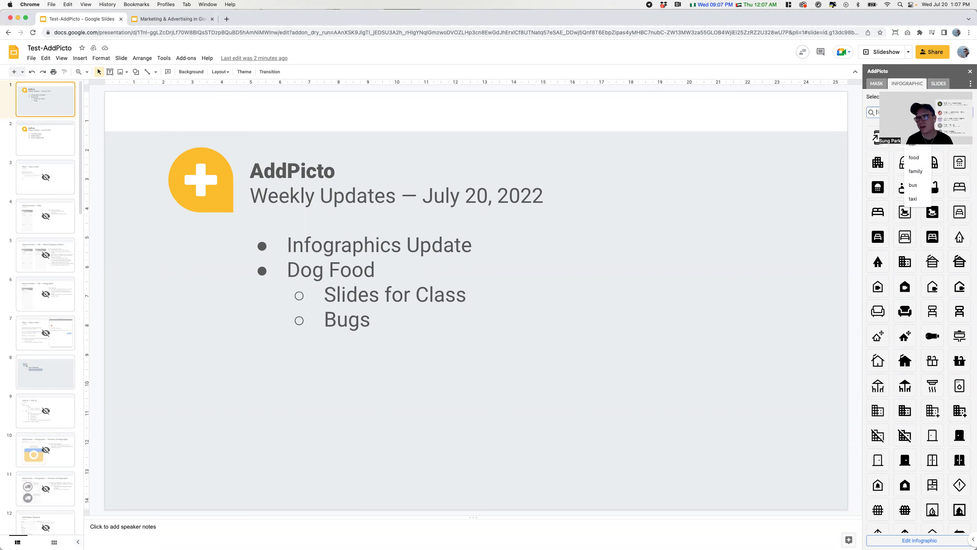
text(car)
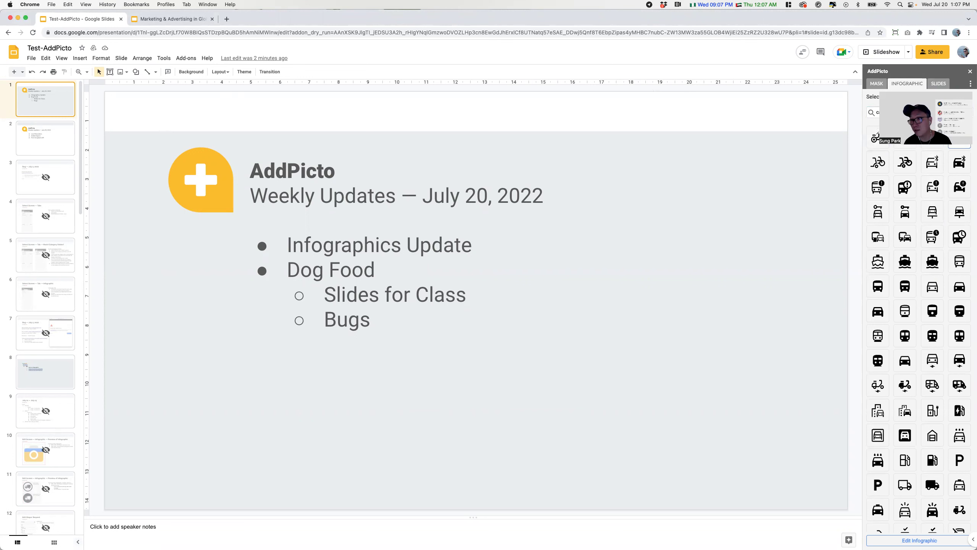
click(881, 283)
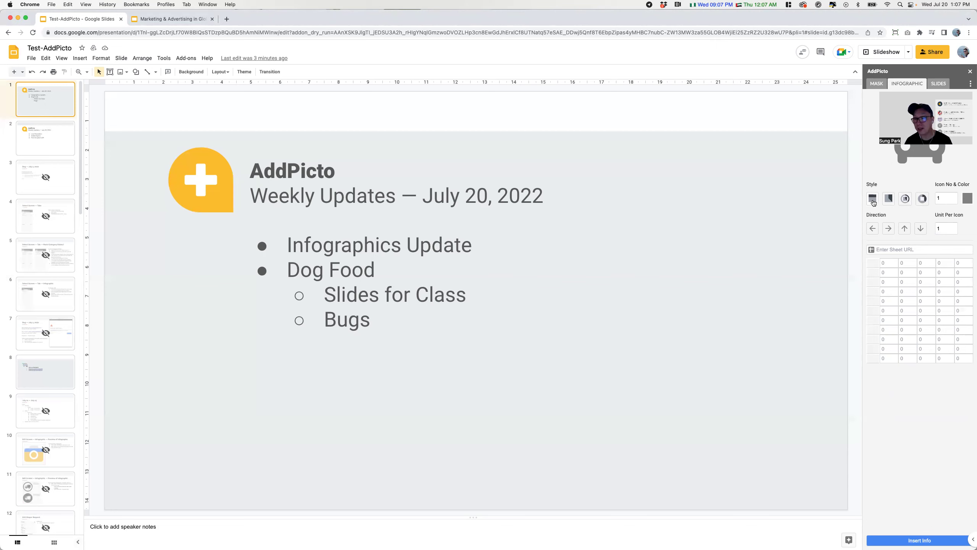
- Give the infographic the filled circular style, 10 icons and blue #5588E1 colour
click(909, 200)
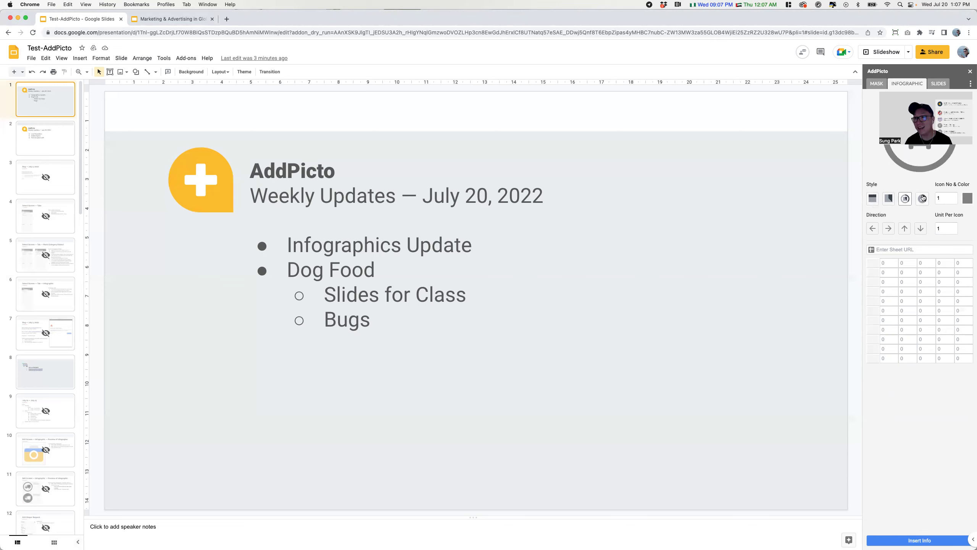
click(923, 198)
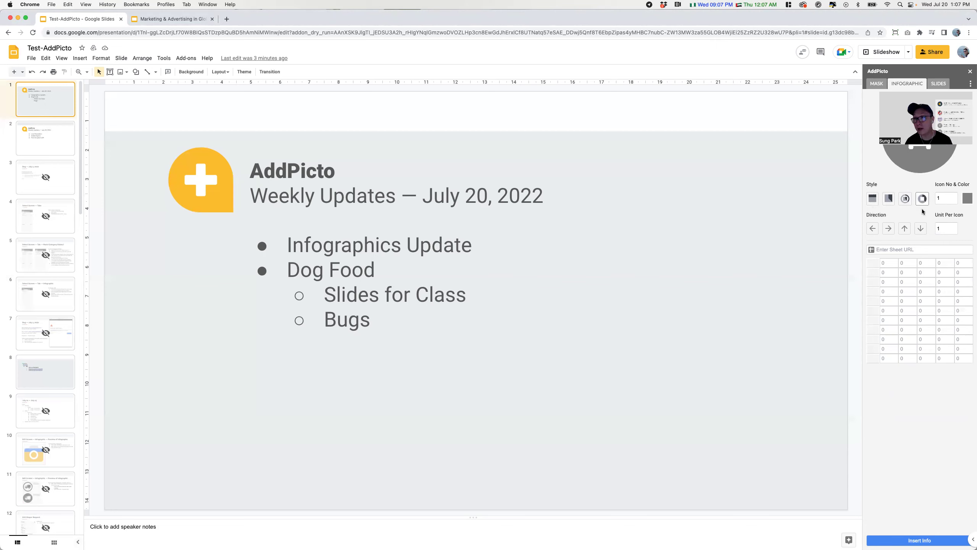
click(947, 199)
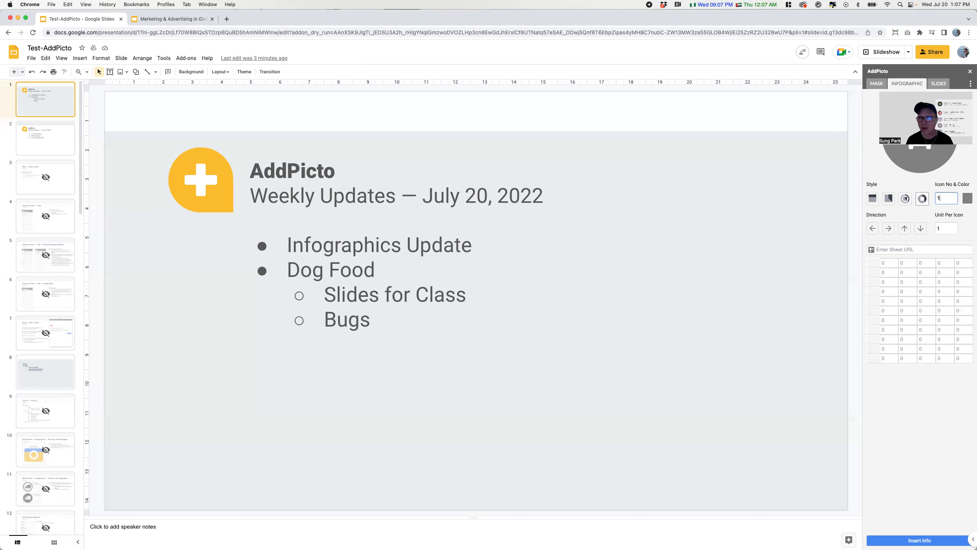
click(967, 199)
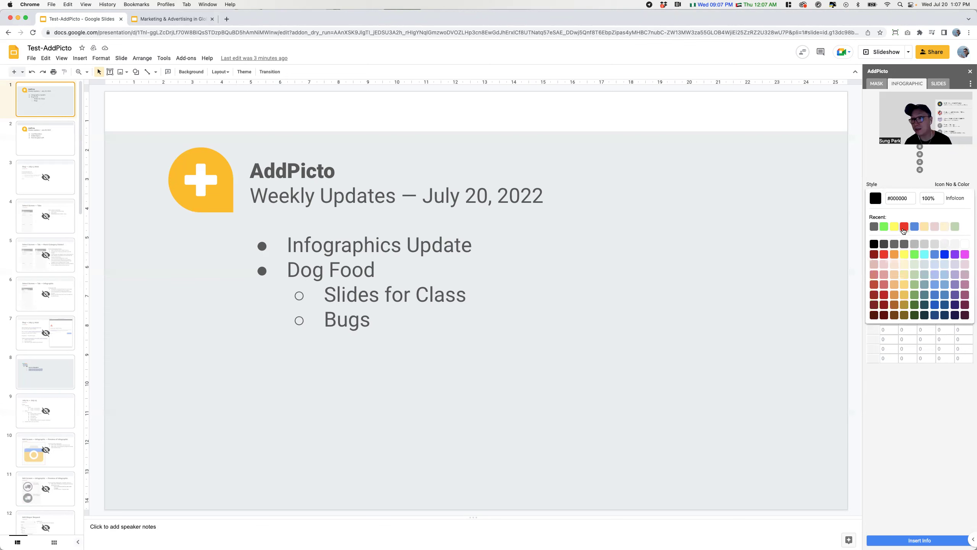
click(937, 257)
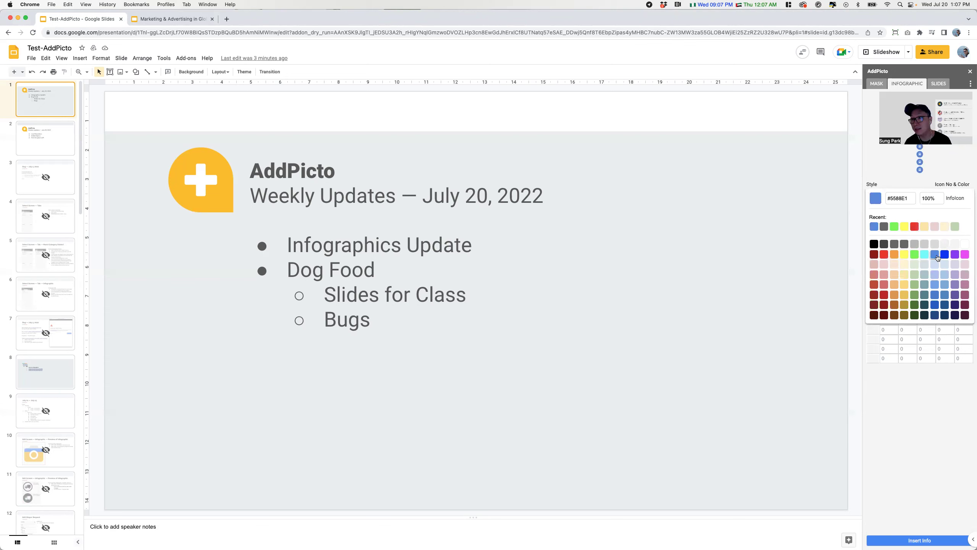
click(894, 171)
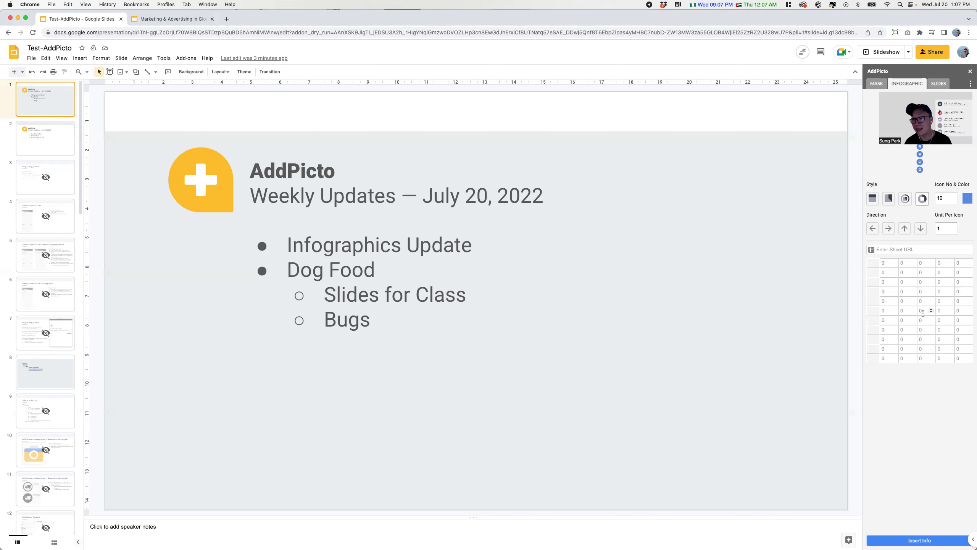
- Enter 1 in all five cells of the data grid's first row
click(906, 264)
text(1)
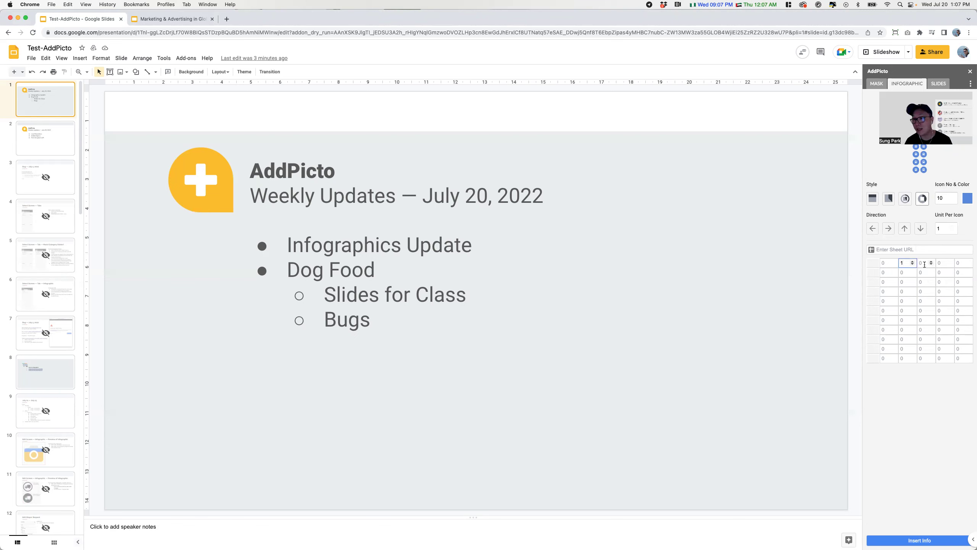
click(925, 263)
text(1)
click(942, 263)
text(1)
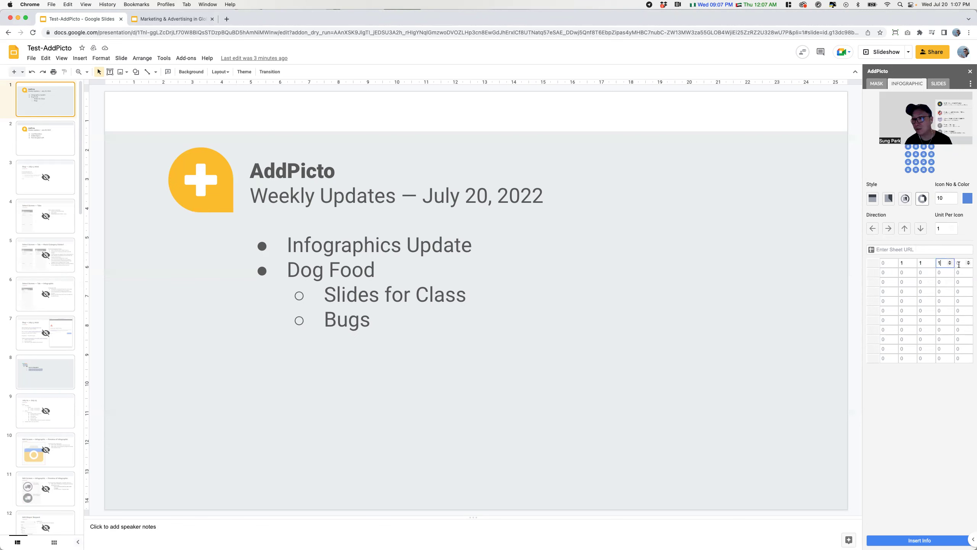
click(958, 264)
text(1)
click(889, 262)
text(1)
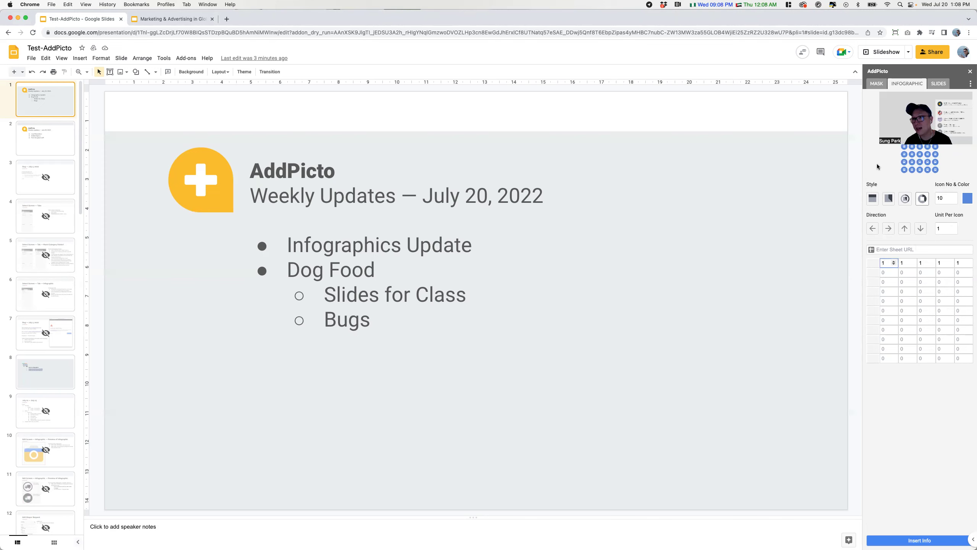
click(878, 167)
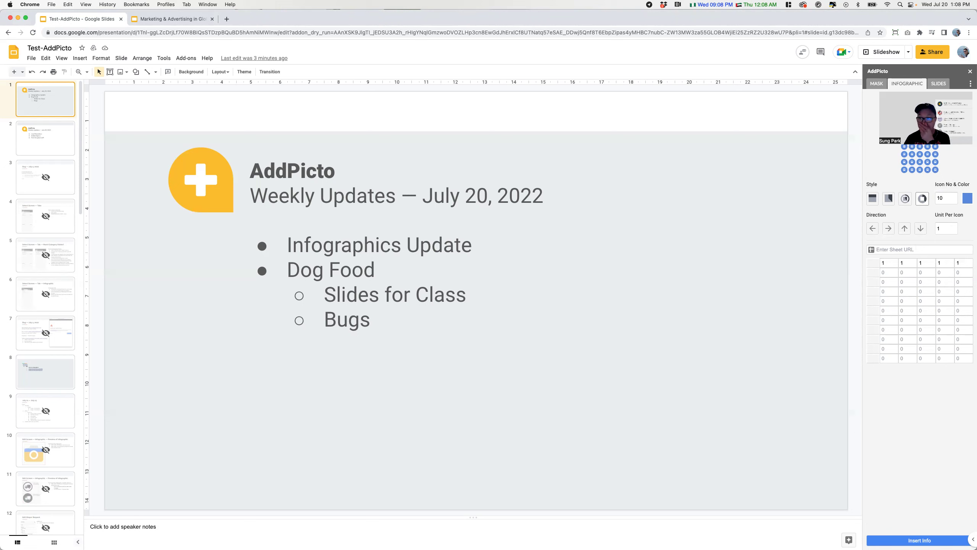
- Change the icon count from 10 to 5, then to 7
click(942, 198)
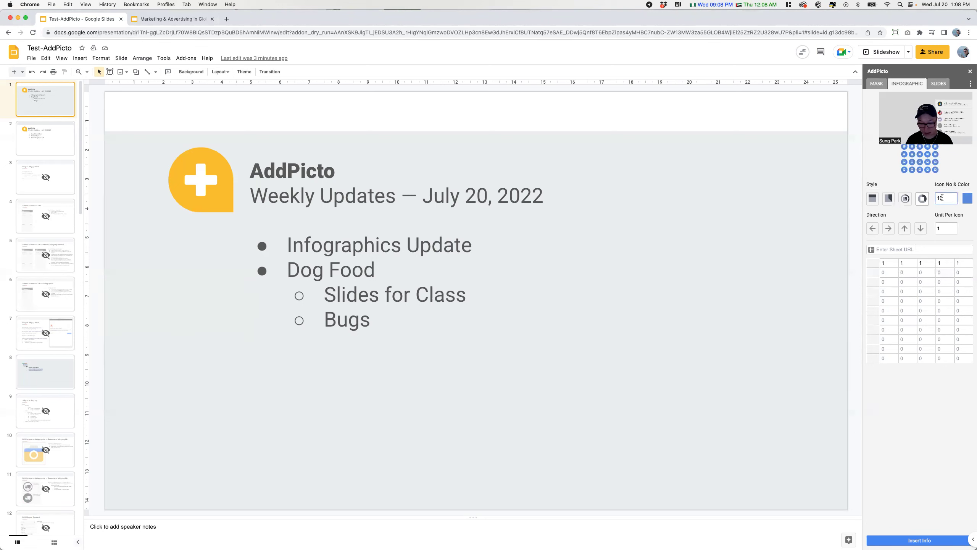
key(BackSpace)
key(BackSpace)
text(5)
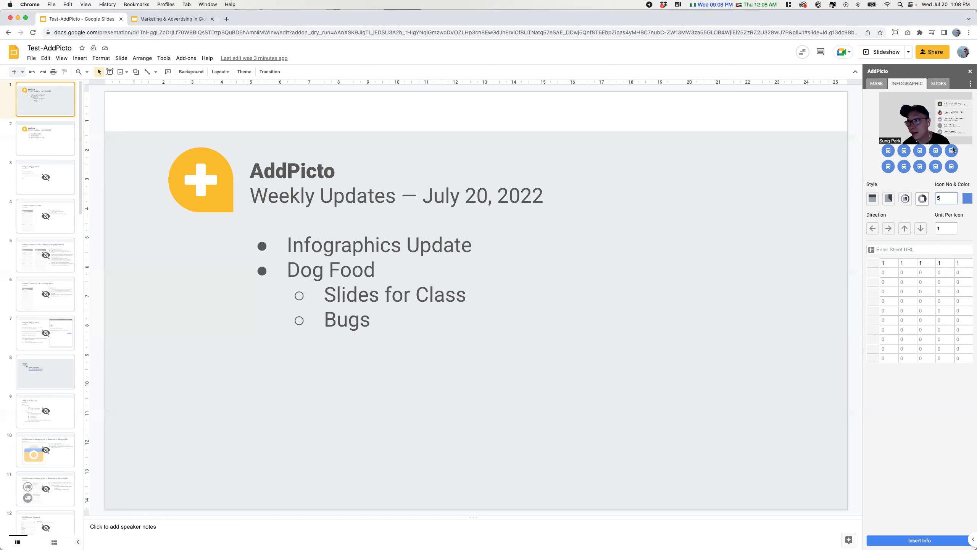
key(BackSpace)
text(7)
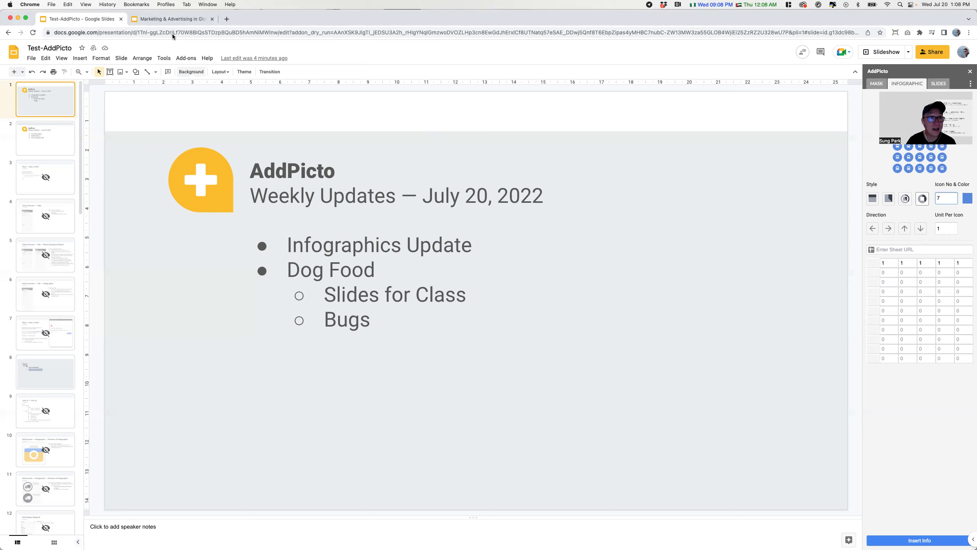
- Switch to the Marketing & Advertising in Global Context deck and go to slide 4
click(167, 19)
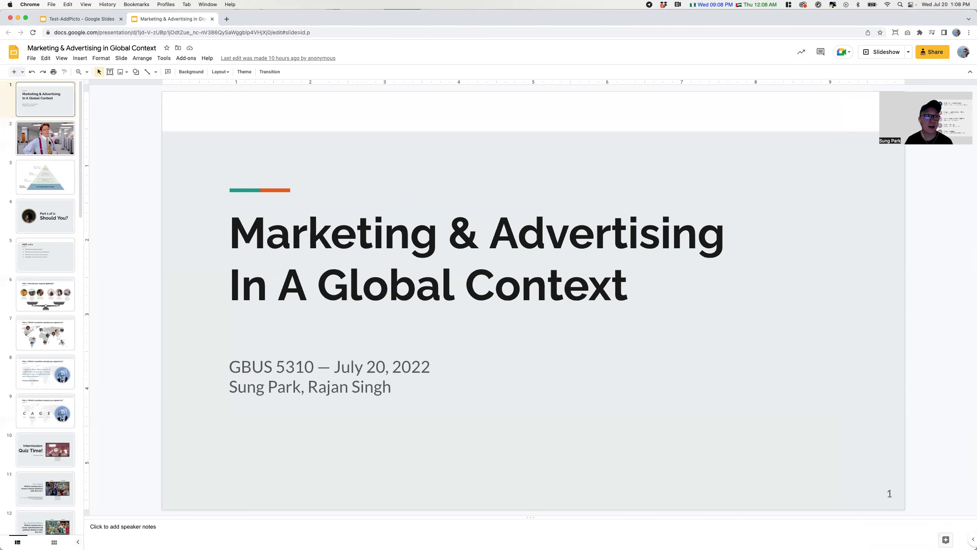
click(49, 142)
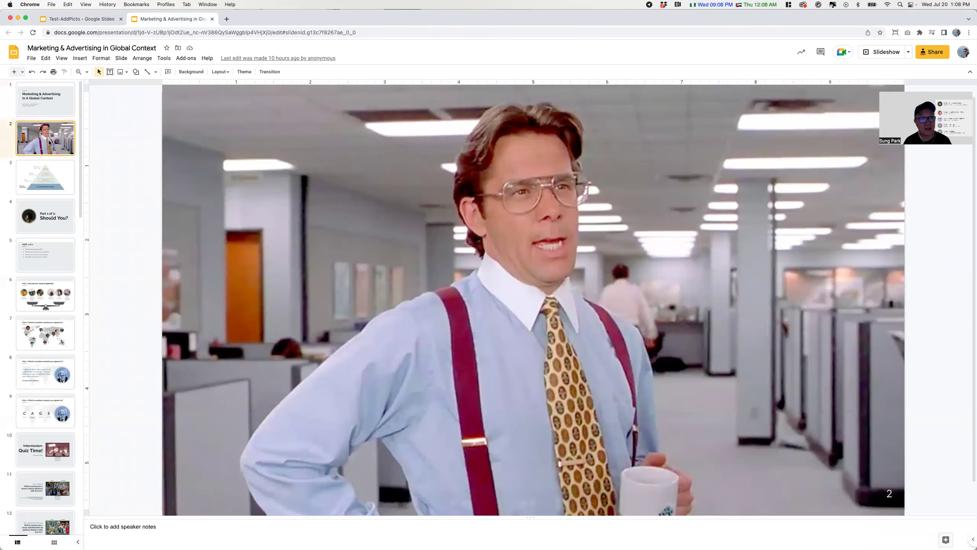
key(Down)
key(Down)
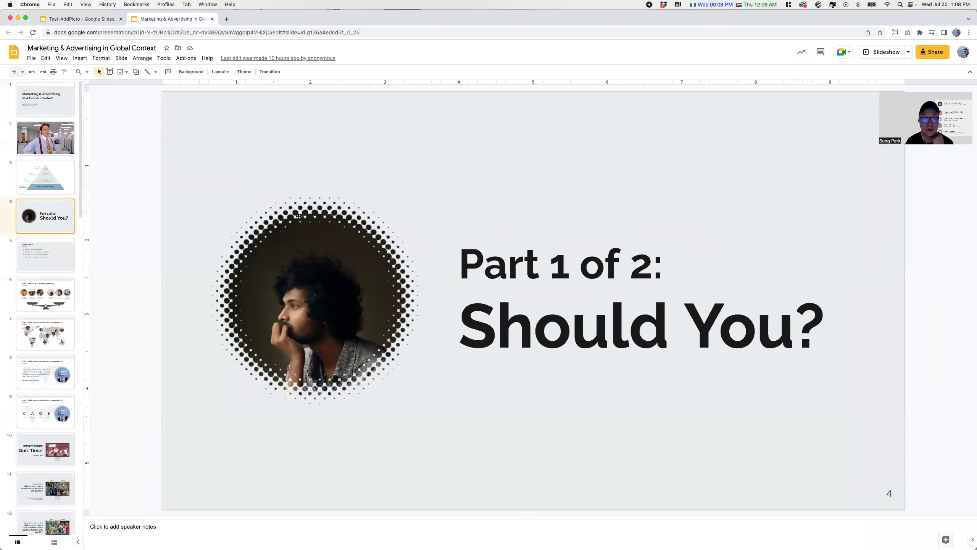
- Select the halftone portrait and launch the AddPicto mask tool from Add-ons
click(295, 215)
click(185, 58)
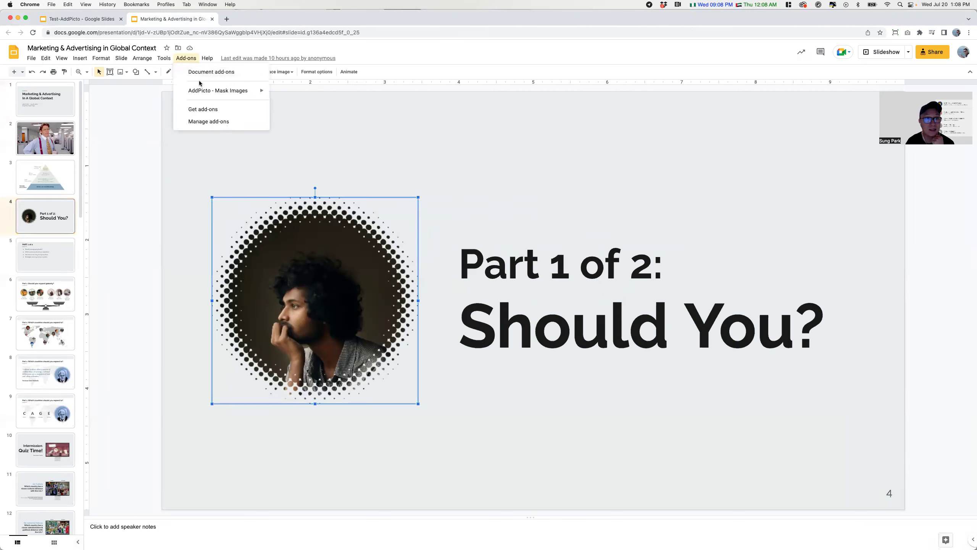
click(278, 94)
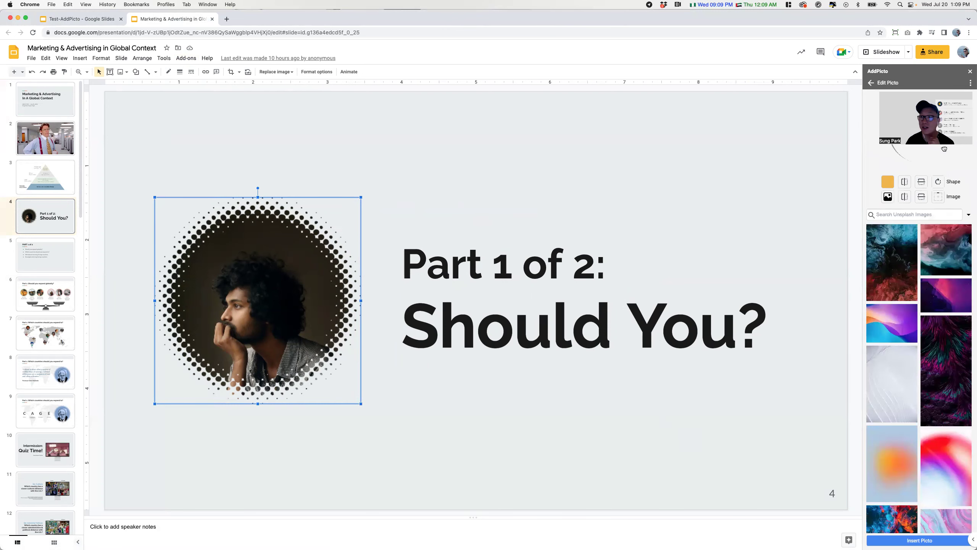
click(206, 151)
- Browse mask shapes for slide 6's orange scooter image, then go to slide 7's world map
click(49, 245)
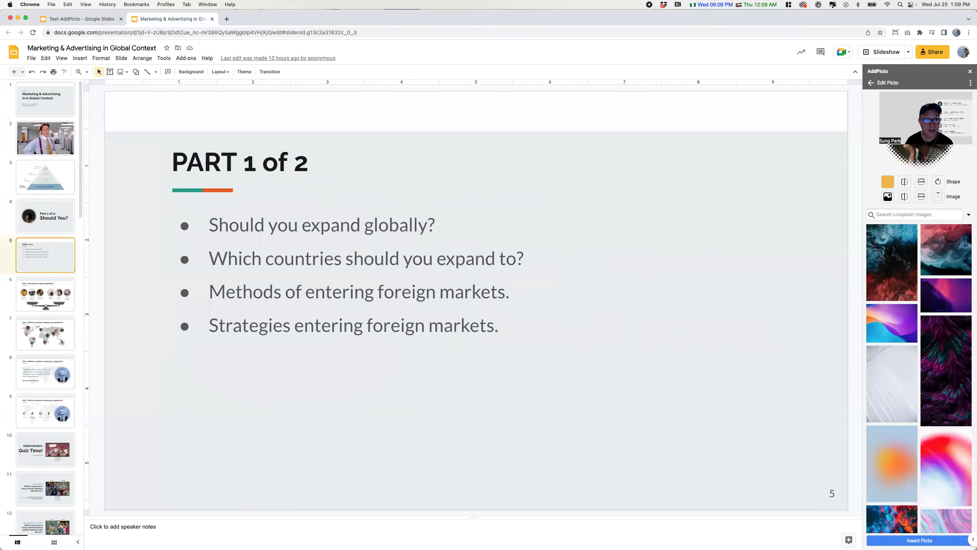
key(Down)
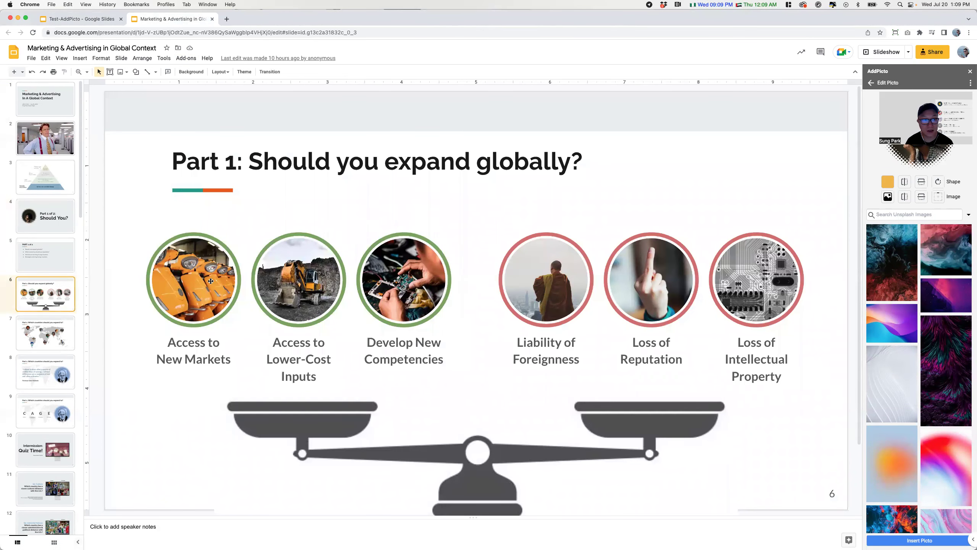
click(210, 280)
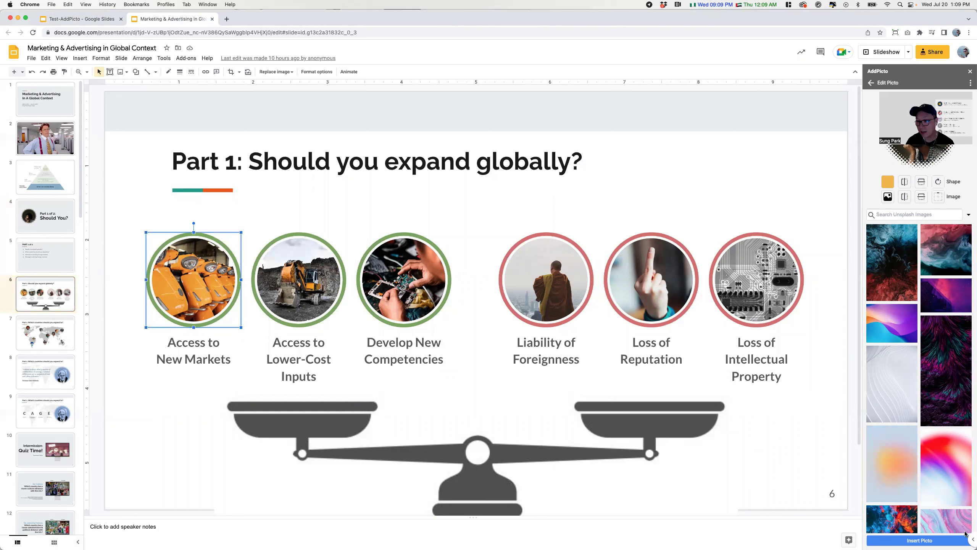
click(869, 84)
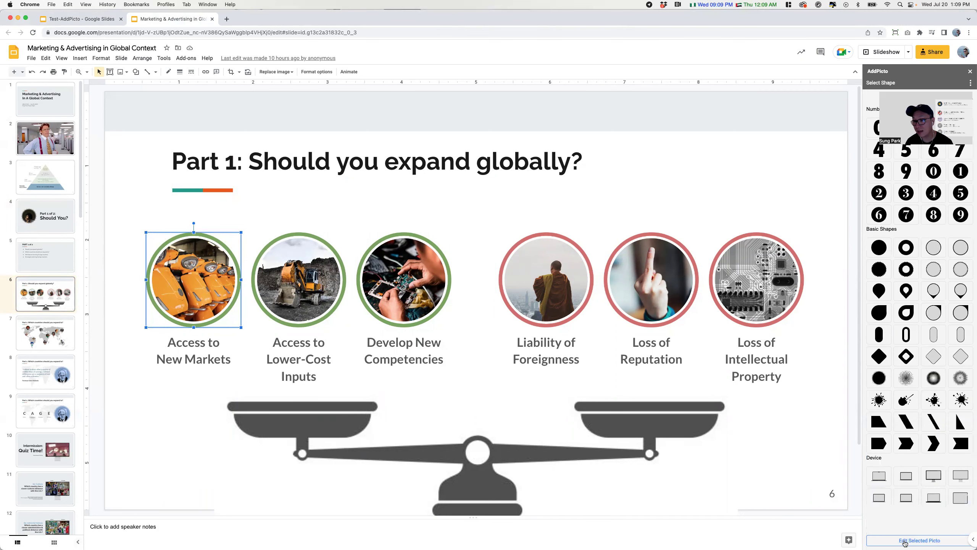
click(904, 541)
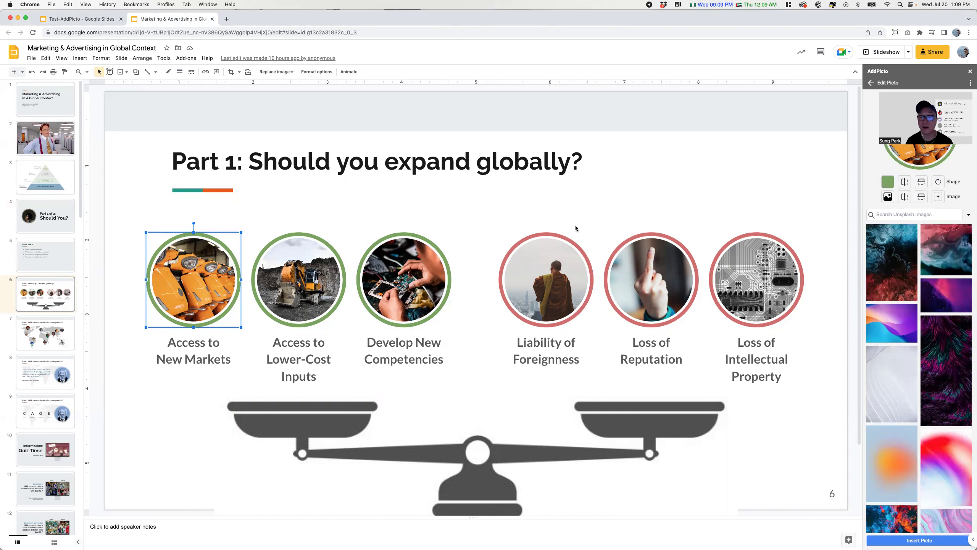
click(54, 330)
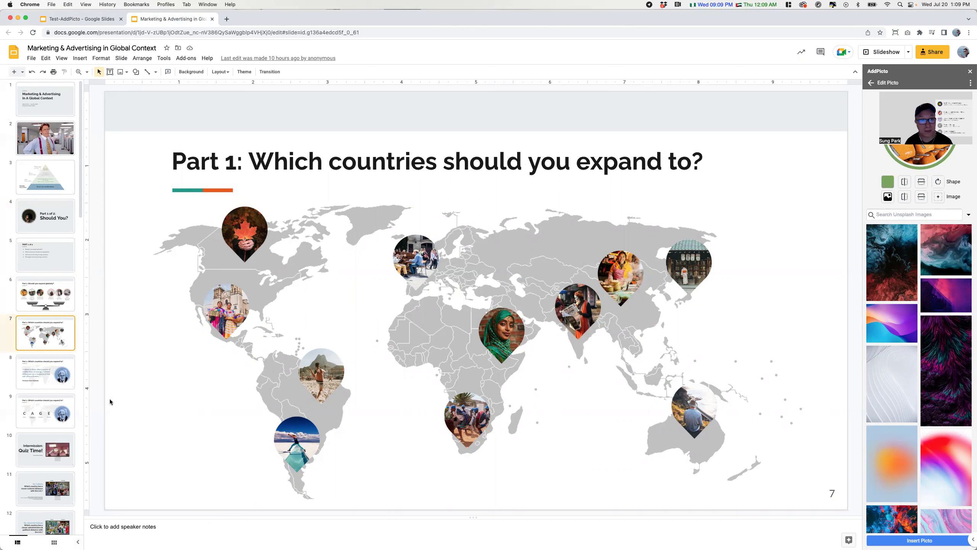
- Go to slide 10, move the refreshments GIF out of the monitor, and undo the move
click(31, 382)
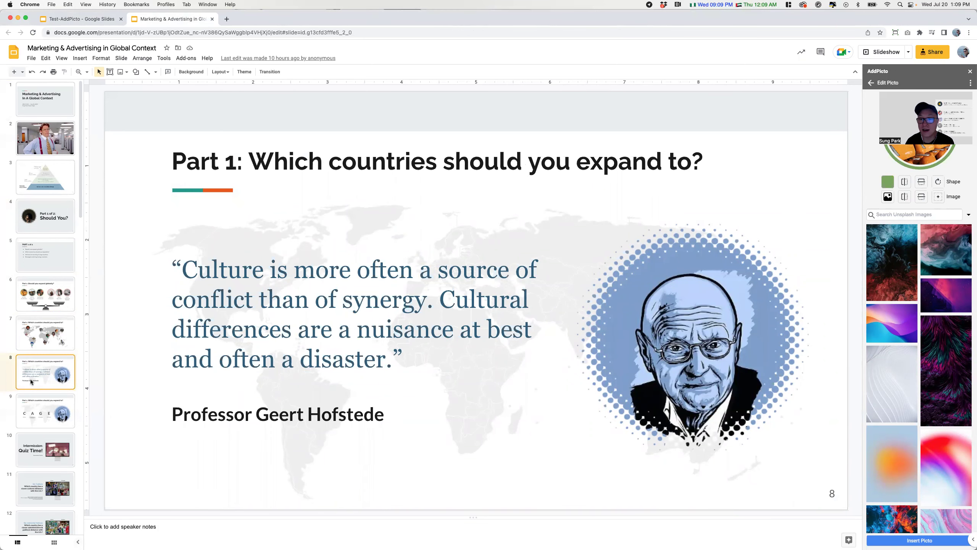
key(Down)
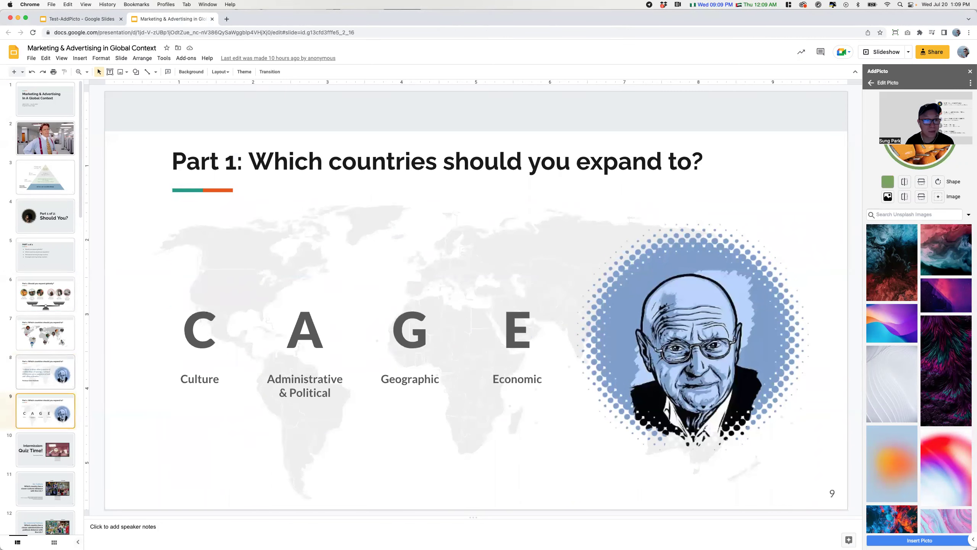
key(Down)
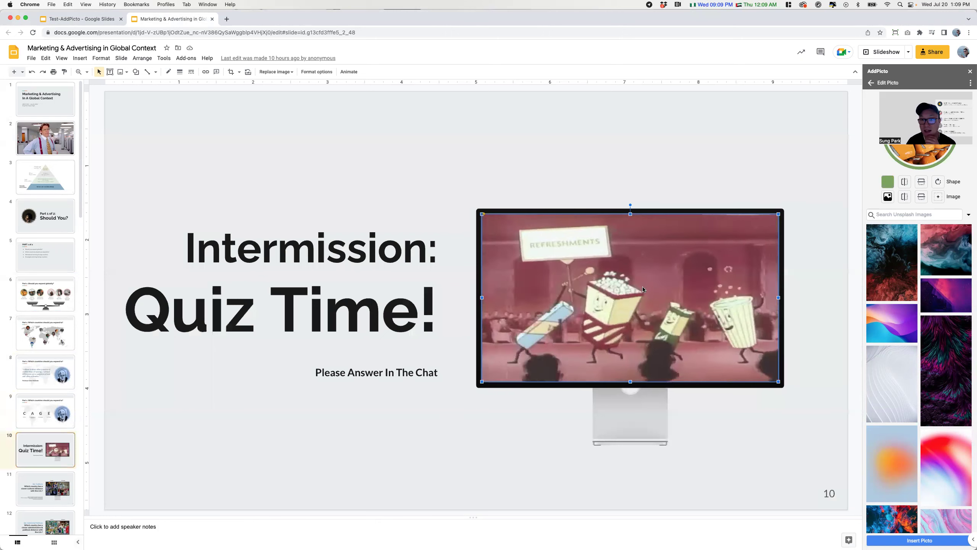
drag(643, 286, 541, 348)
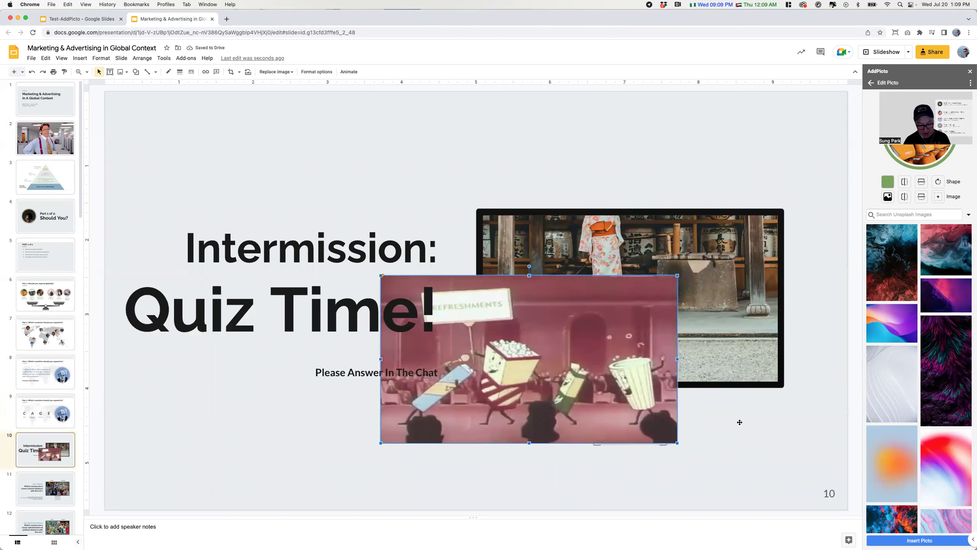
key(cmd+z)
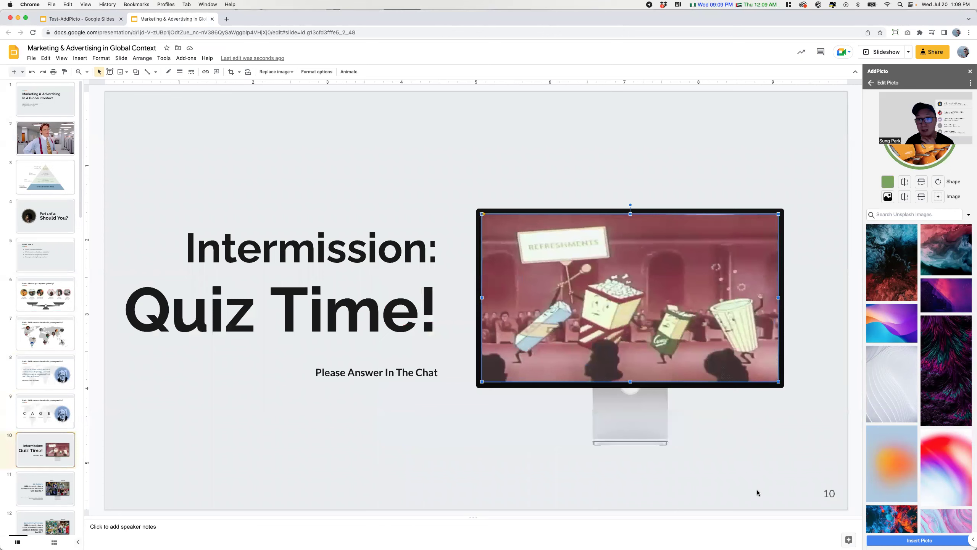
- Move to slide 16 and view ship picture A's mask shapes in the AddPicto editor
click(377, 491)
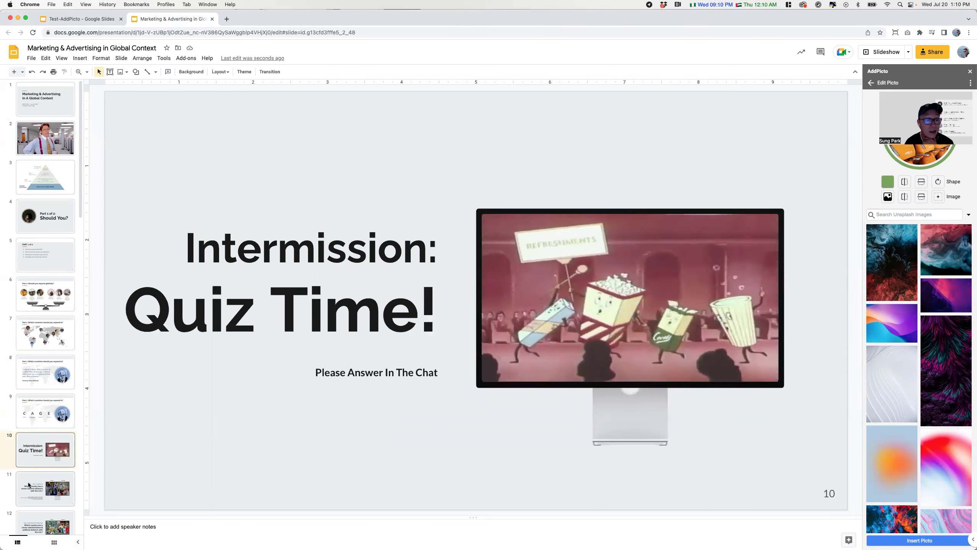
scroll(28, 485, down, 5)
click(45, 489)
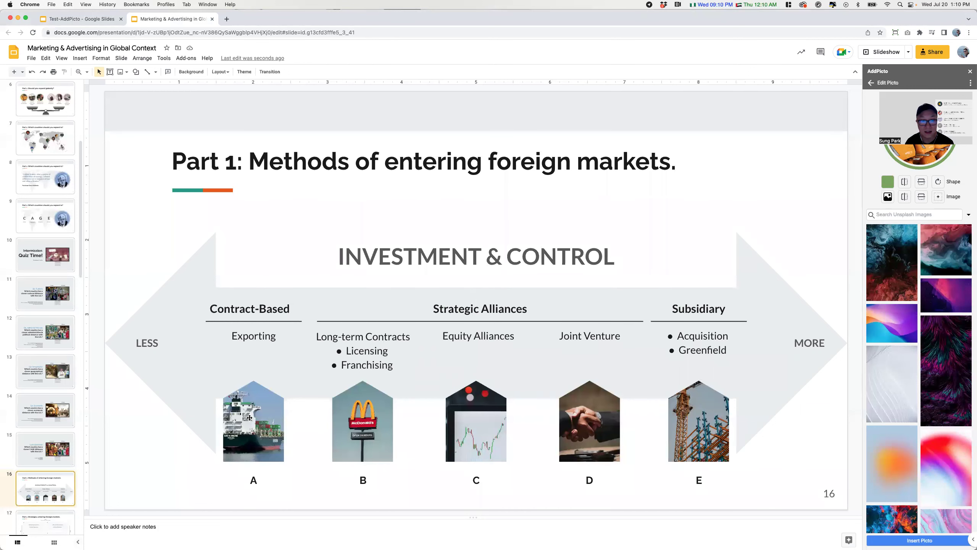
click(232, 404)
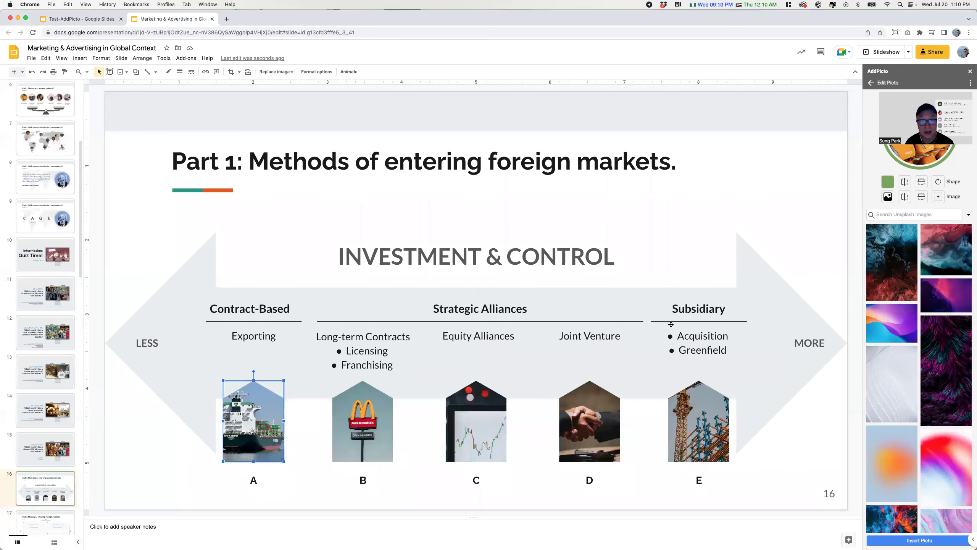
click(871, 82)
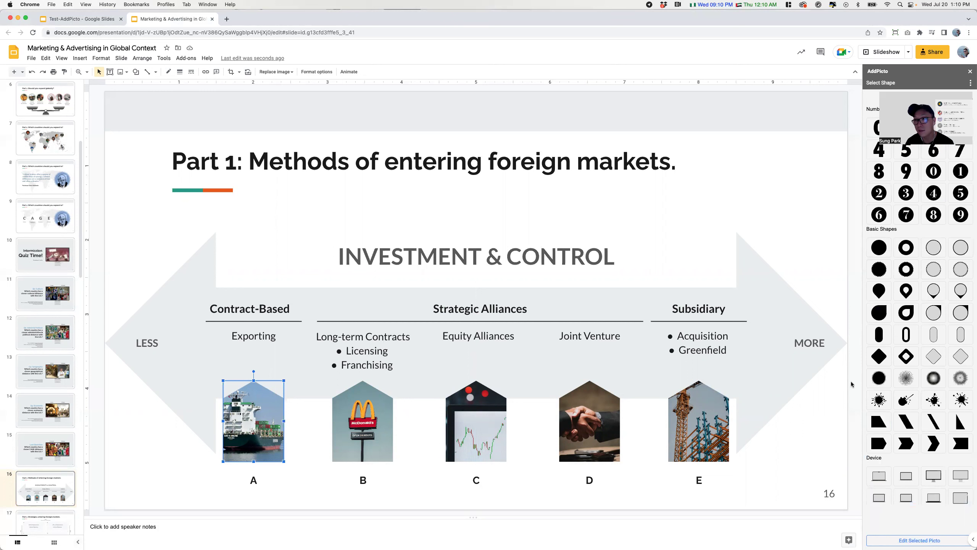
click(924, 282)
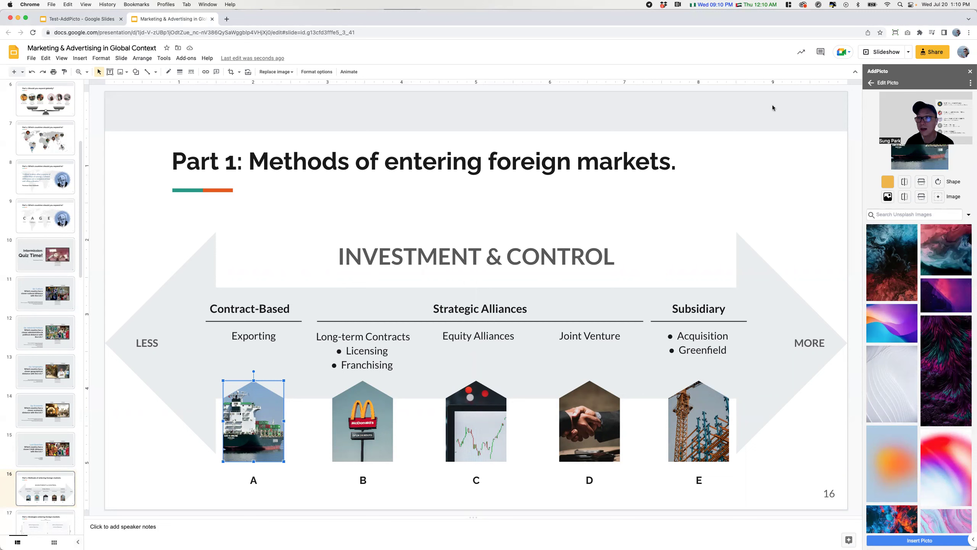
- Go to slide 18 on international strategy and dismiss the line type list unchanged
scroll(47, 385, down, 6)
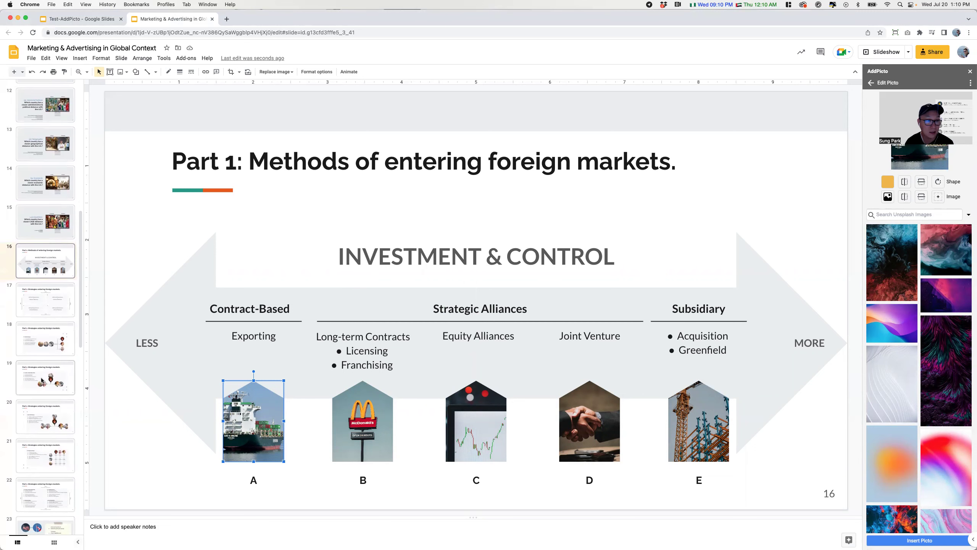
click(58, 339)
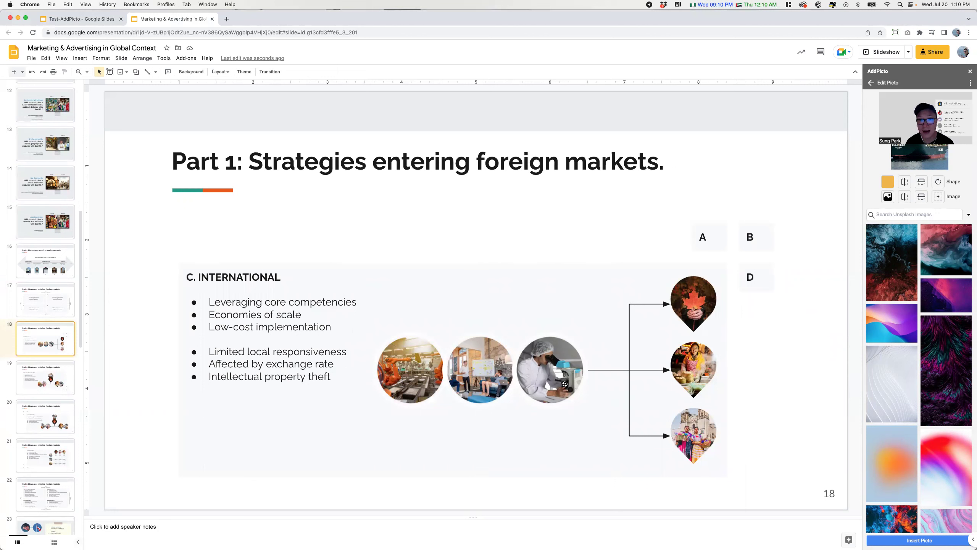
click(156, 72)
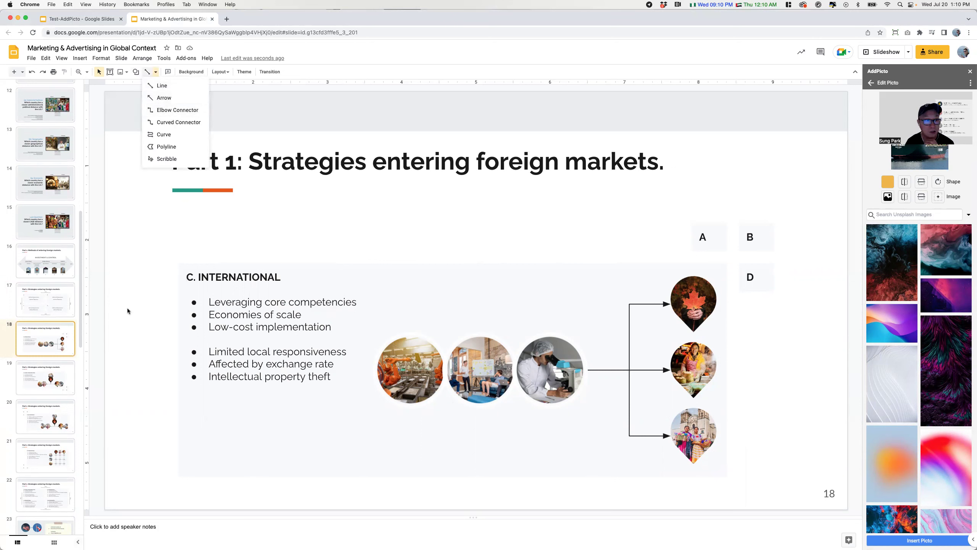
click(101, 325)
- Step through slides 19 to 22, ending on the strategies quadrant
click(61, 376)
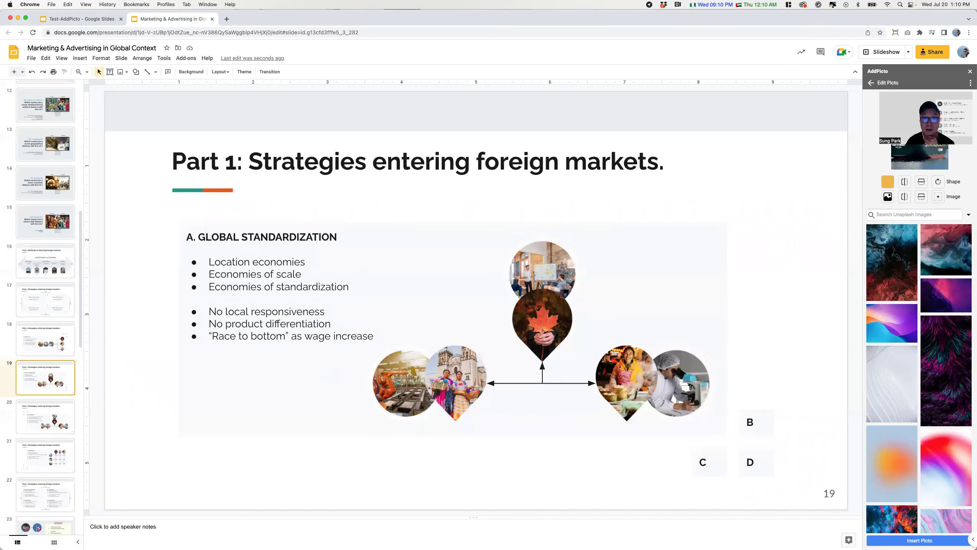
key(Down)
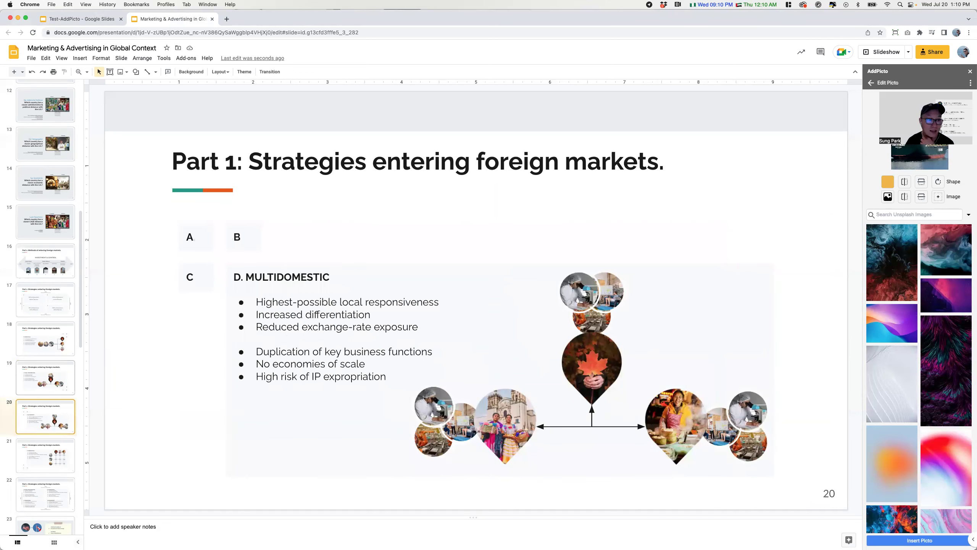
key(Down)
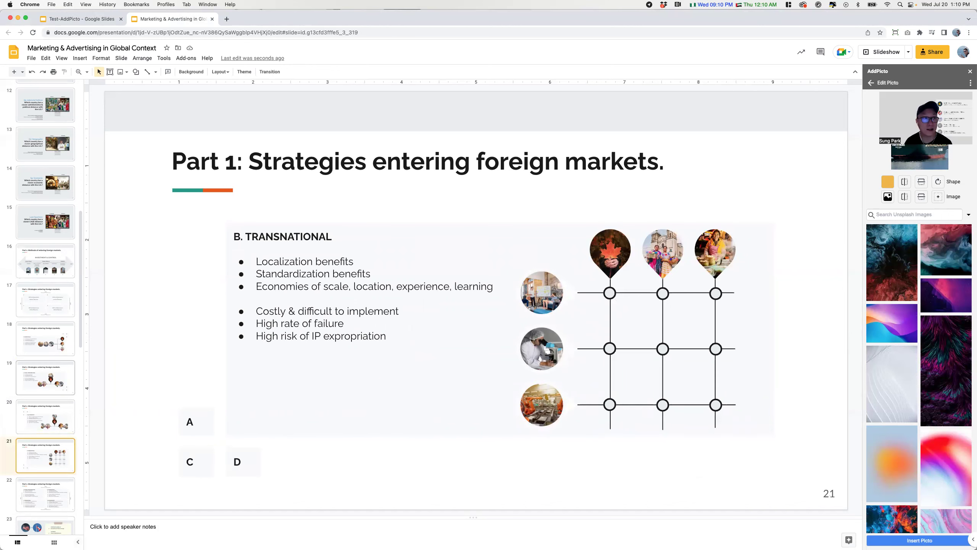
key(Down)
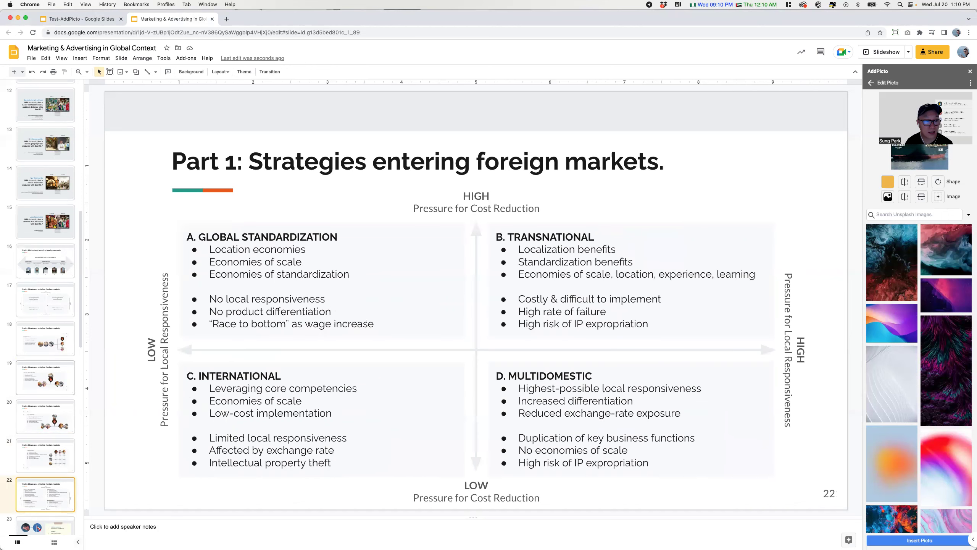
- Browse from slide 23's flag comparison through Hold Up!, maple syrup and Part 2 to Frameworks
scroll(40, 427, down, 3)
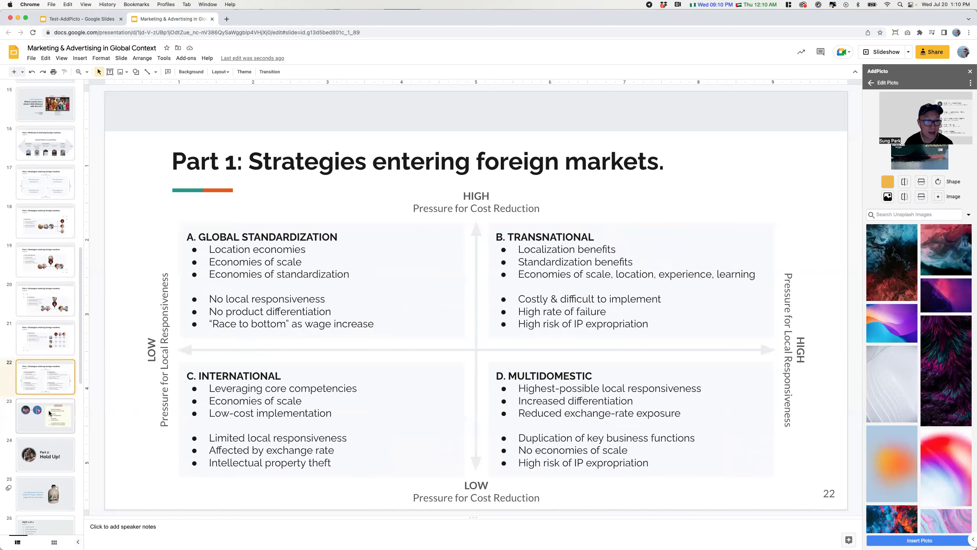
click(40, 426)
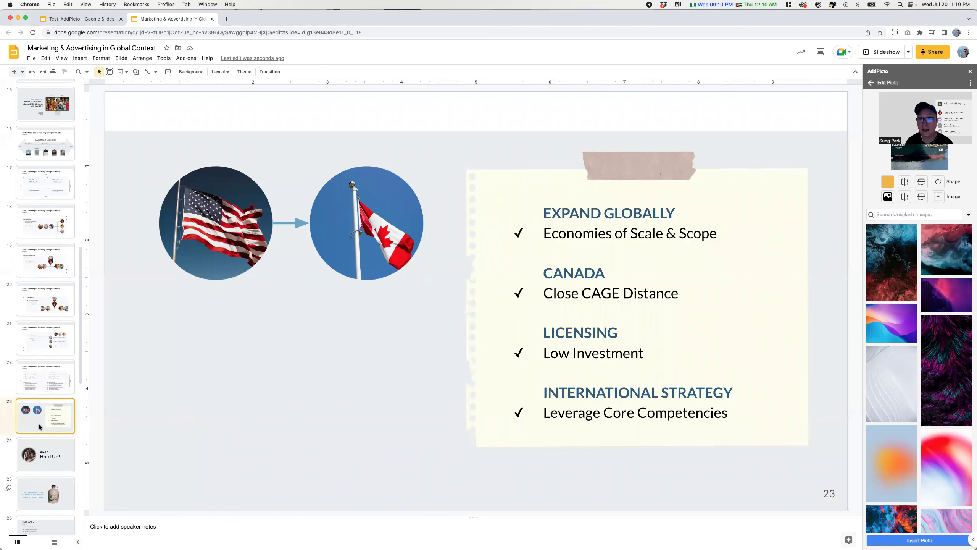
key(Down)
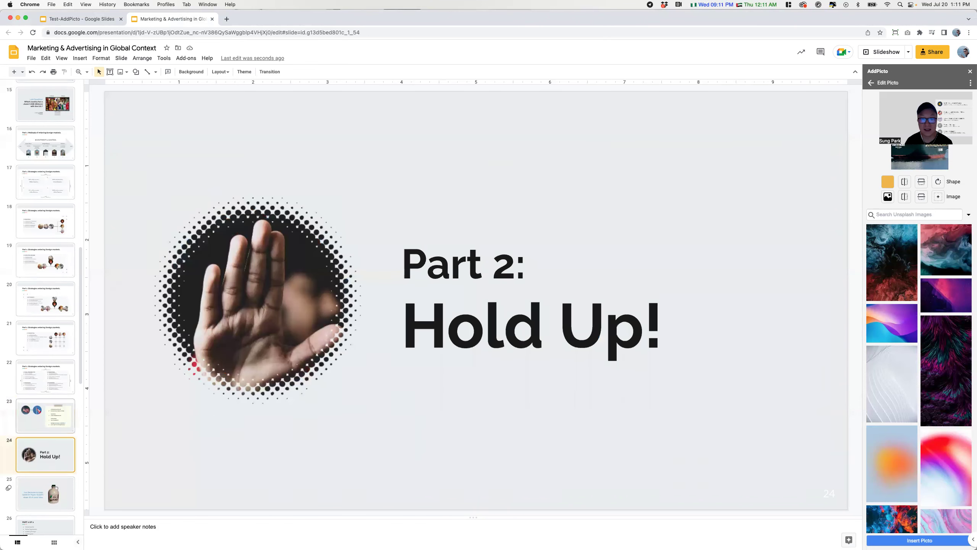
key(Down)
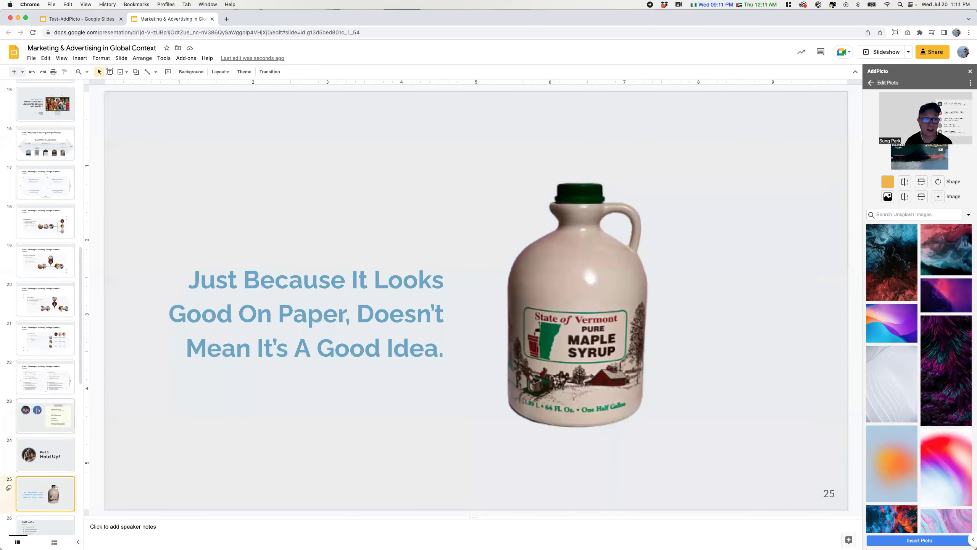
key(Down)
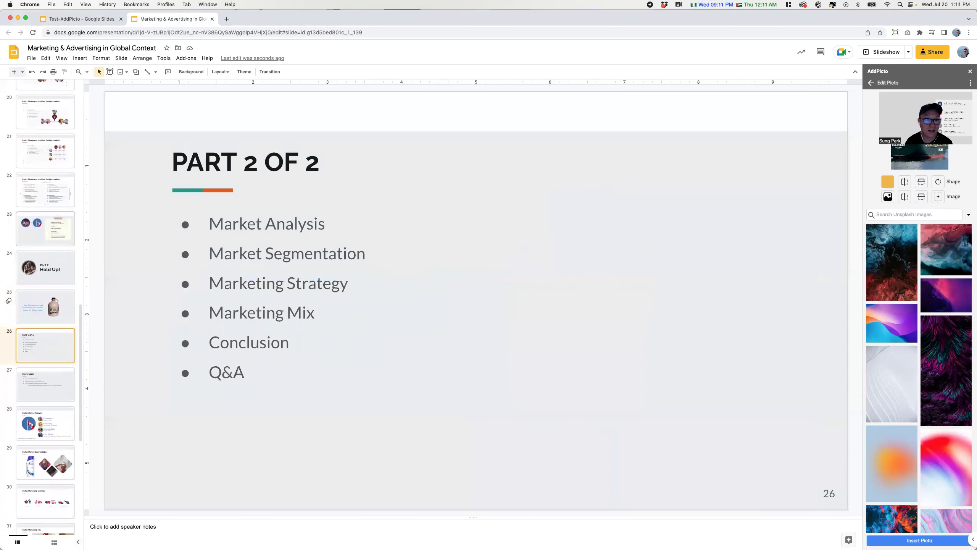
key(Down)
key(Down)
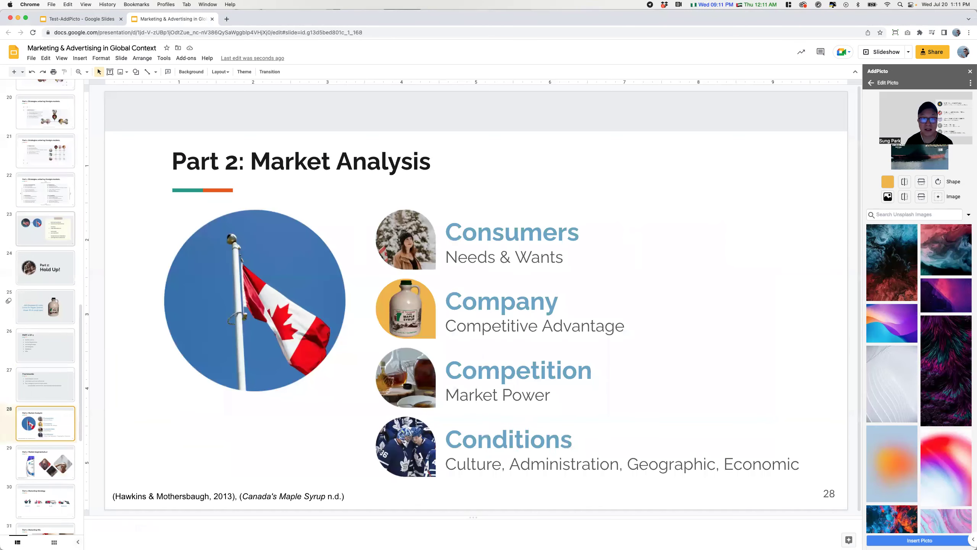
- Show slides 29, 30 and 31, then select slide 31's ironing photo
scroll(37, 436, down, 2)
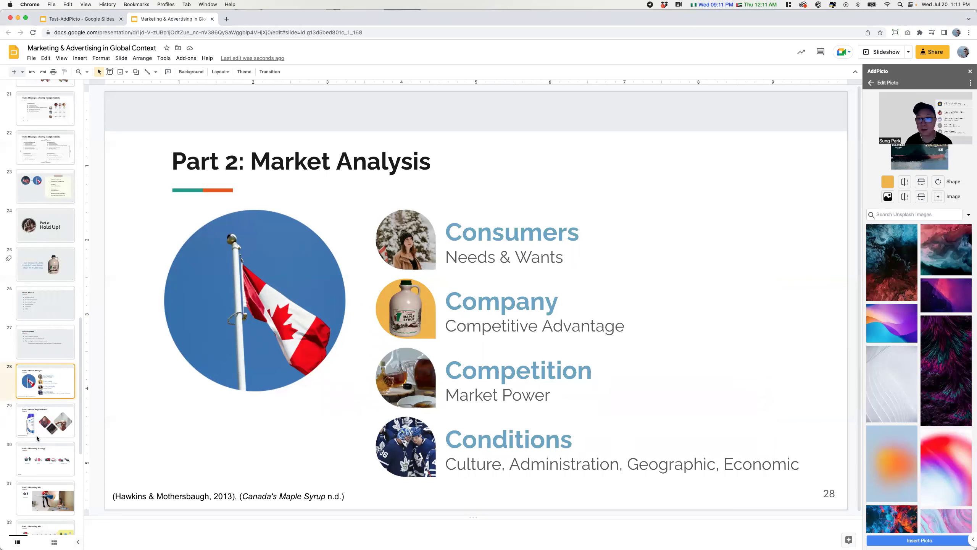
click(37, 438)
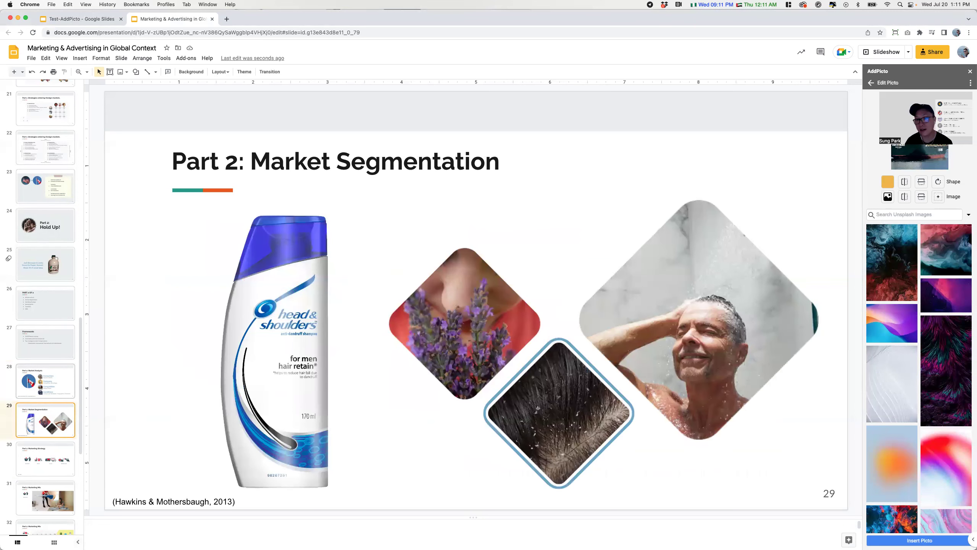
click(46, 459)
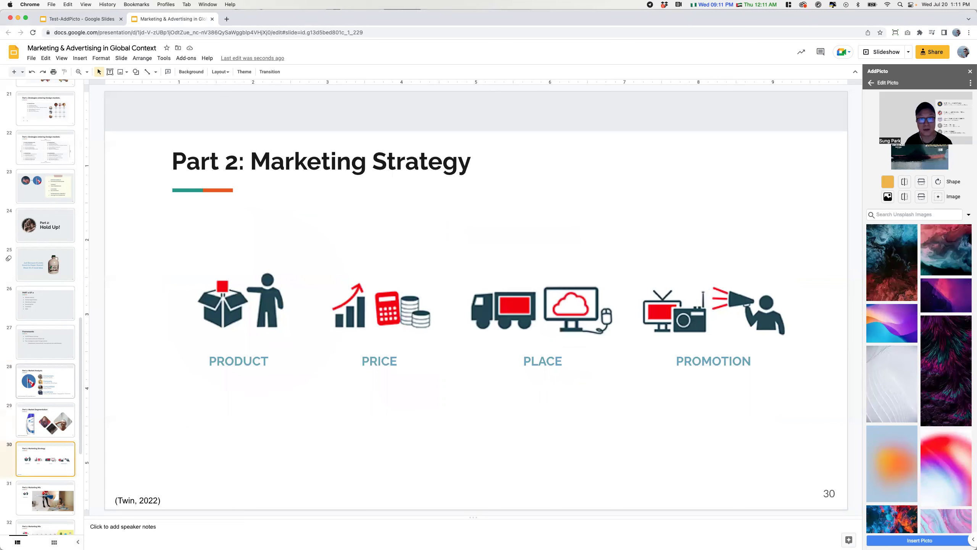
click(45, 498)
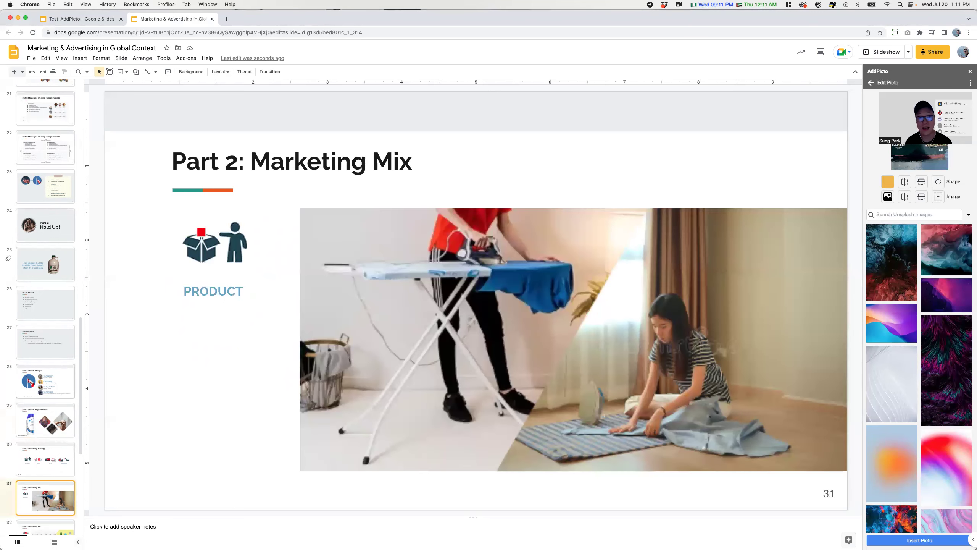
click(342, 371)
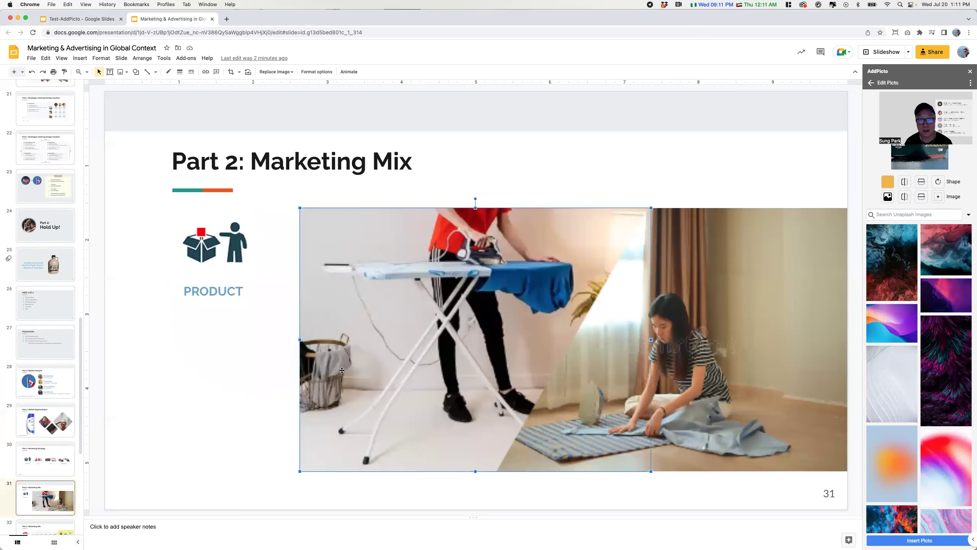
- Check the AddPicto mask shapes for the ironing photo, then show the PRICE slide 32
click(871, 83)
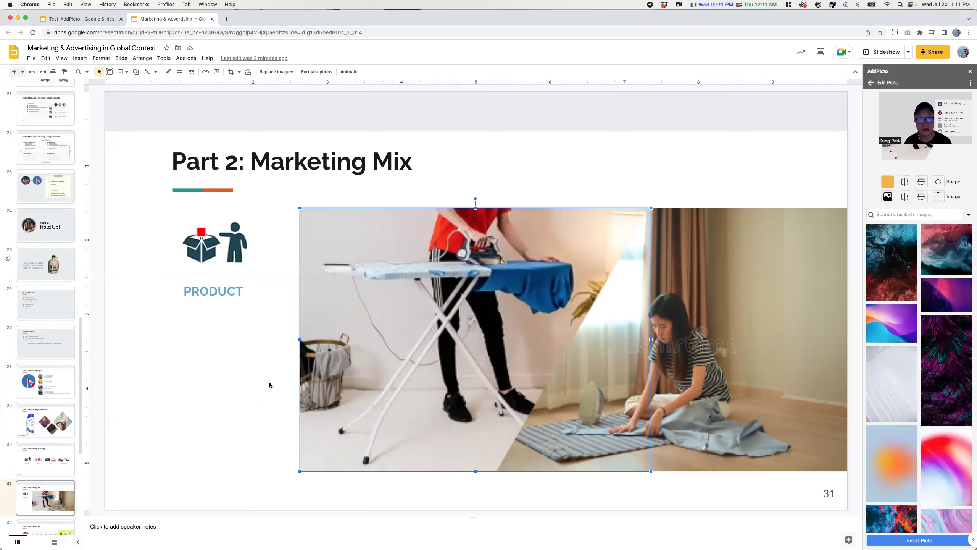
click(197, 387)
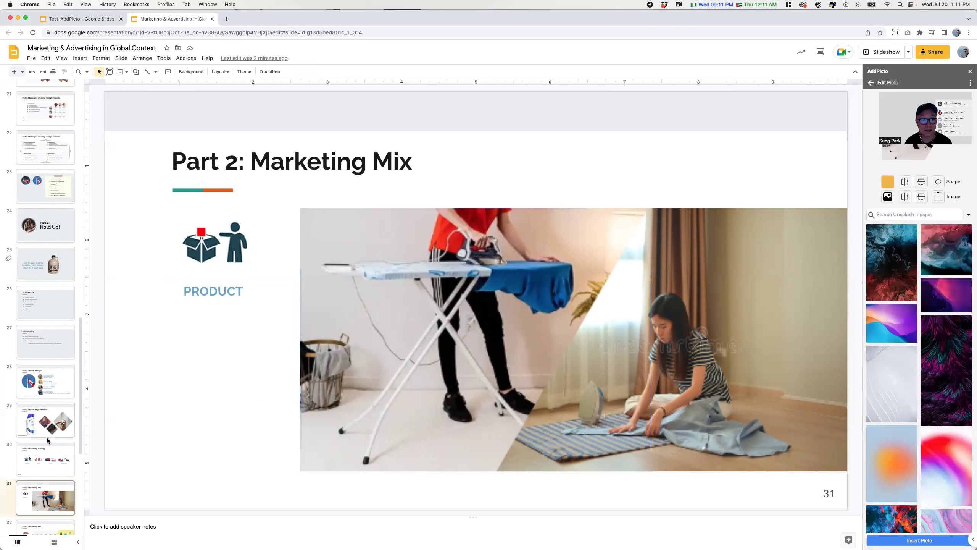
scroll(48, 440, down, 2)
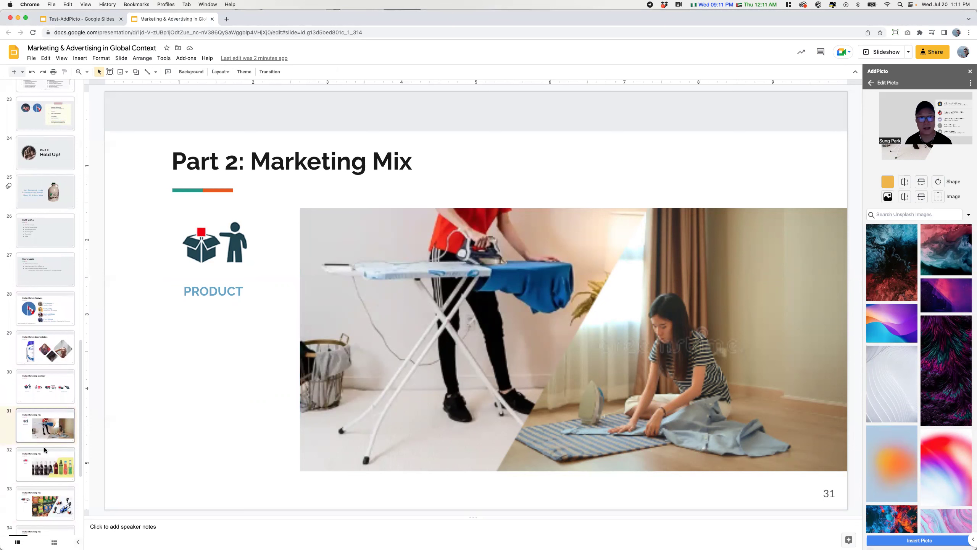
click(42, 468)
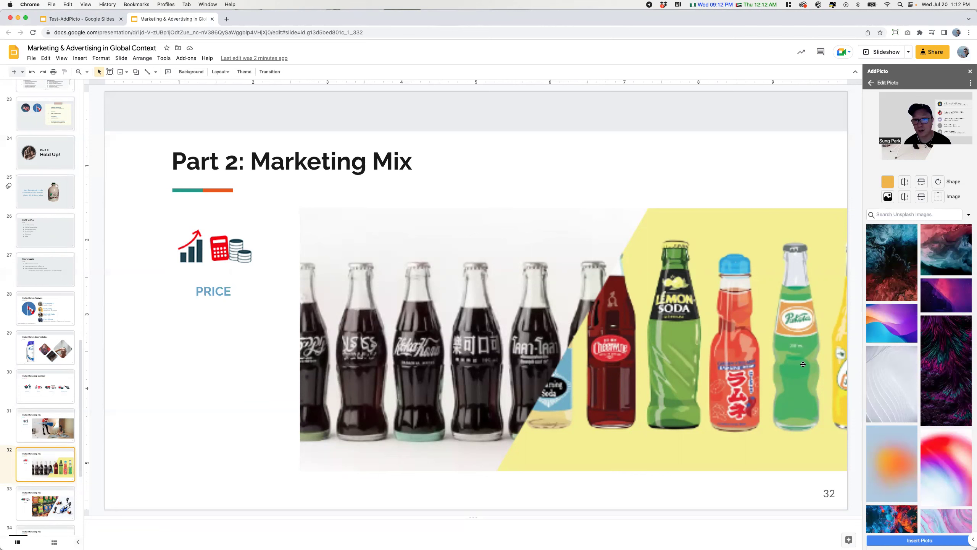
- Step through slides 33 PLACE and 34 PROMOTION to slide 35's Marketing Loop
scroll(56, 468, down, 3)
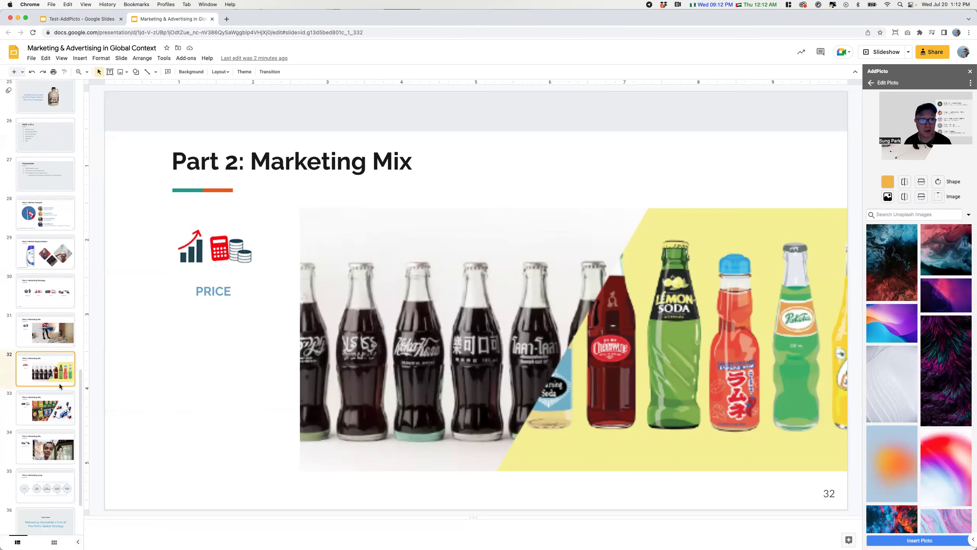
click(51, 406)
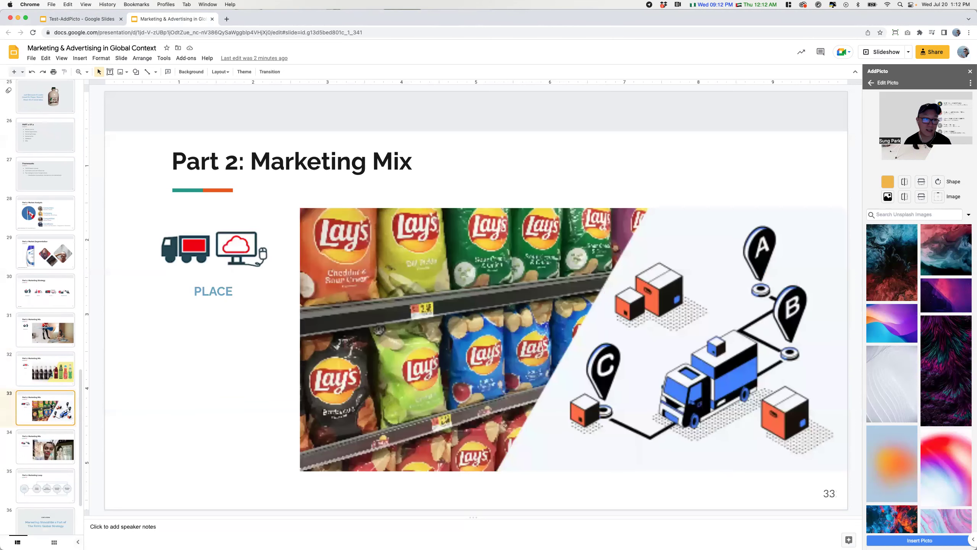
key(Down)
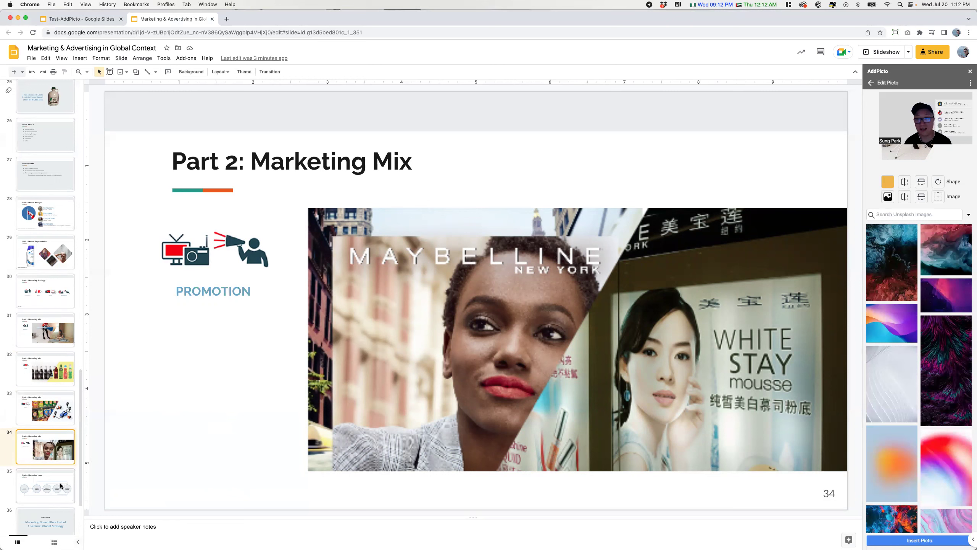
scroll(61, 486, down, 2)
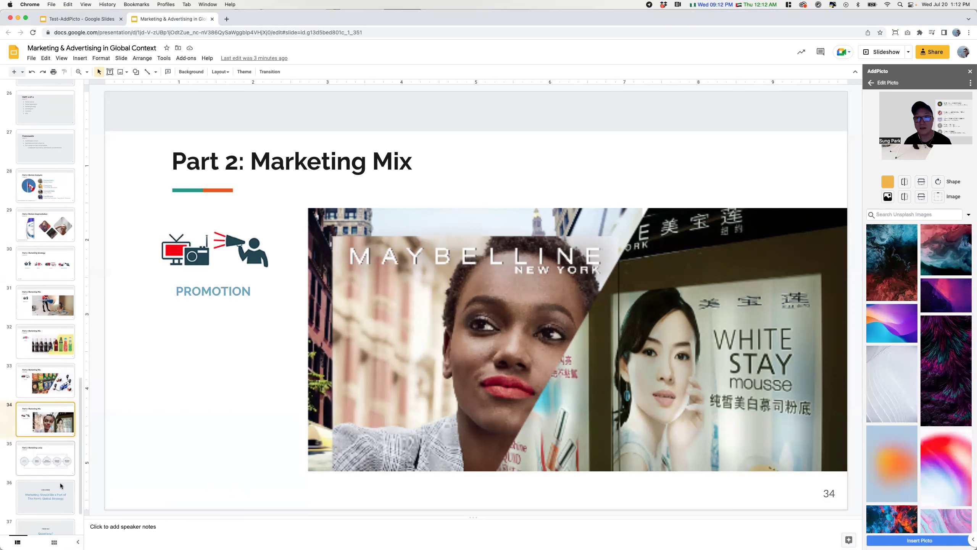
click(44, 468)
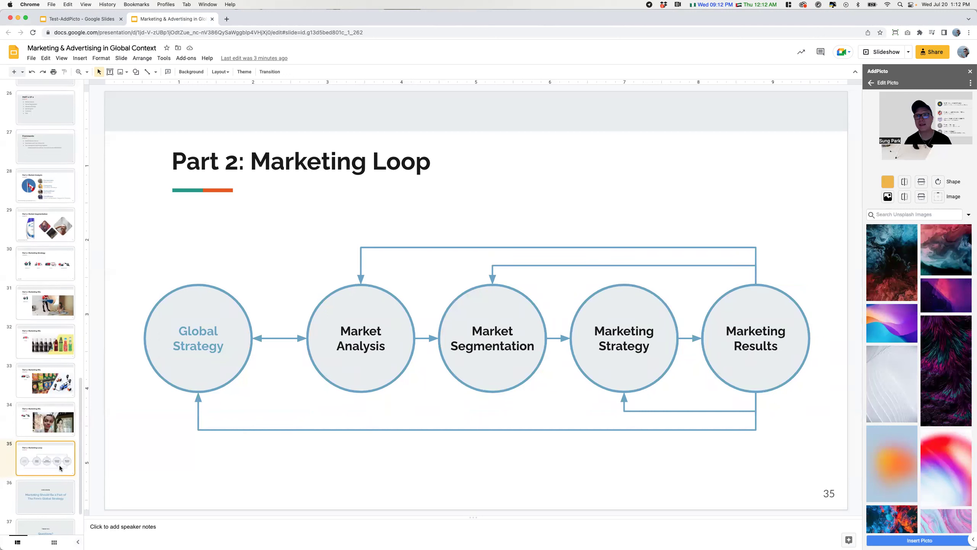
- Go to slide 2 of the Test-AddPicto deck and close the AddPicto sidebar
click(92, 22)
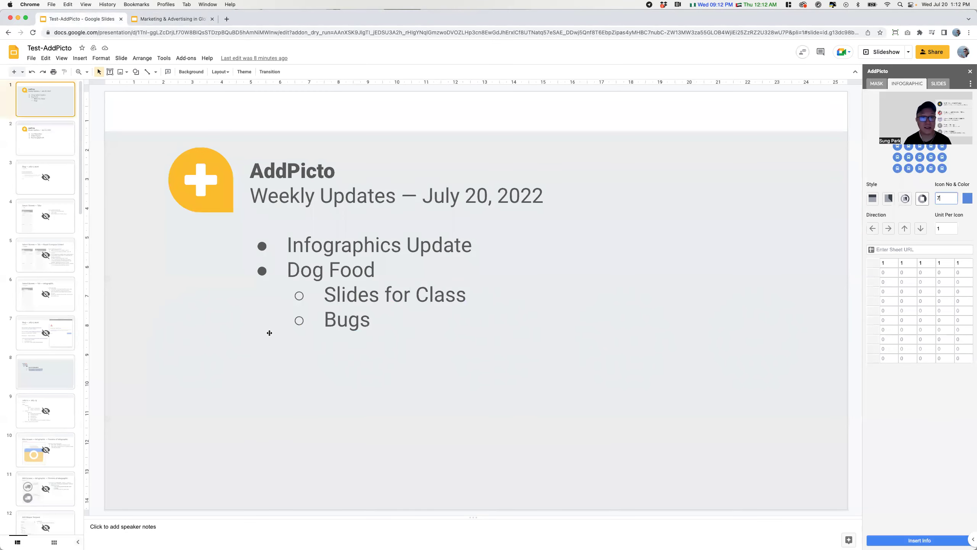
click(43, 147)
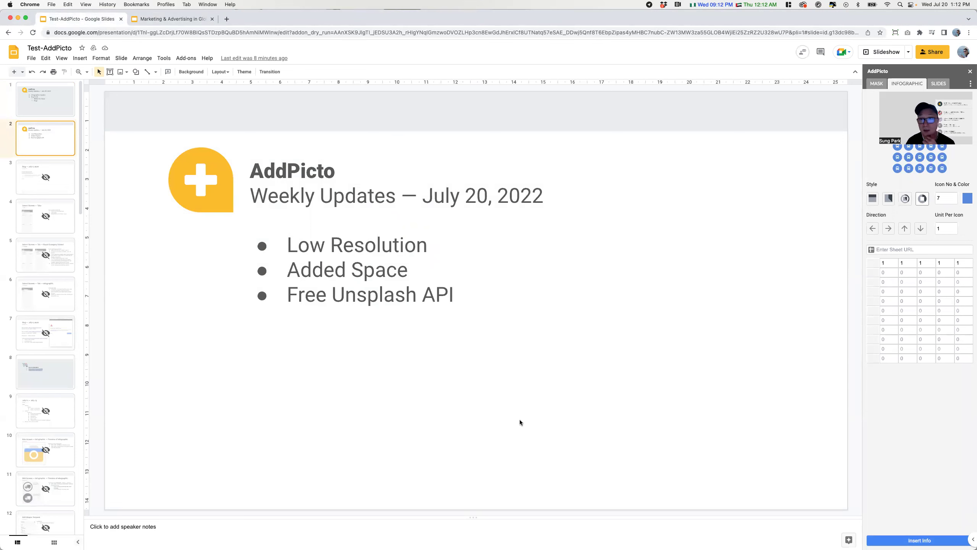
click(970, 71)
- Insert a dark Unsplash image masked in a slanted shape with AddPicto - Mask Images
click(186, 57)
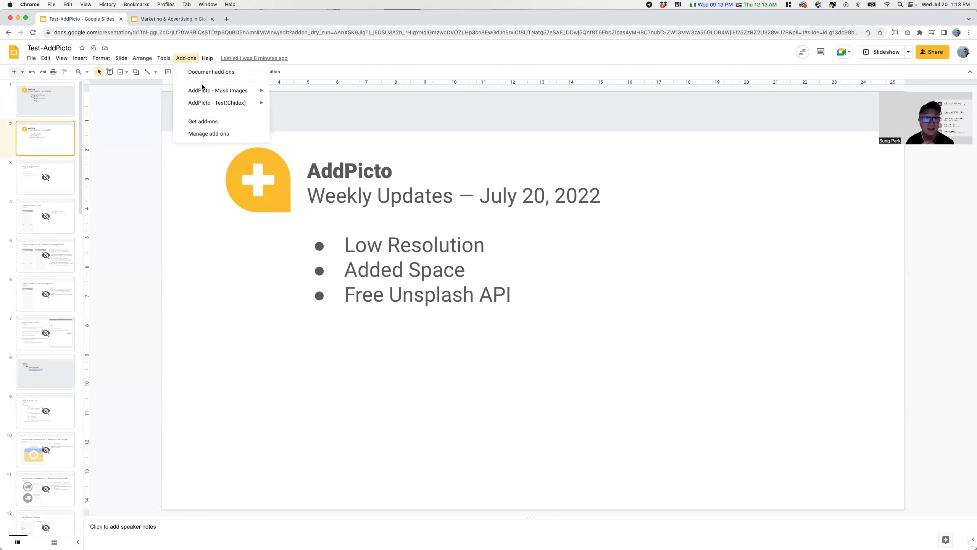
mouse_move(206, 92)
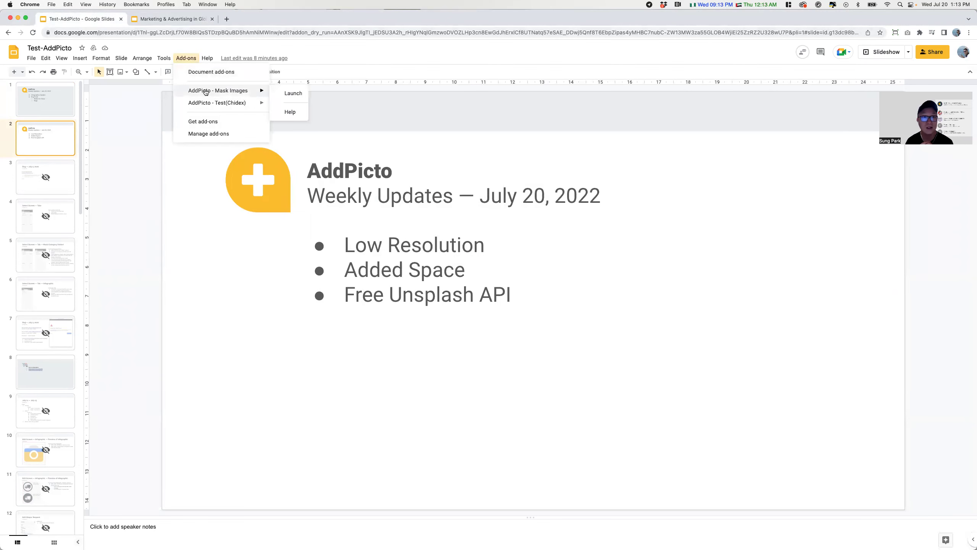
click(289, 95)
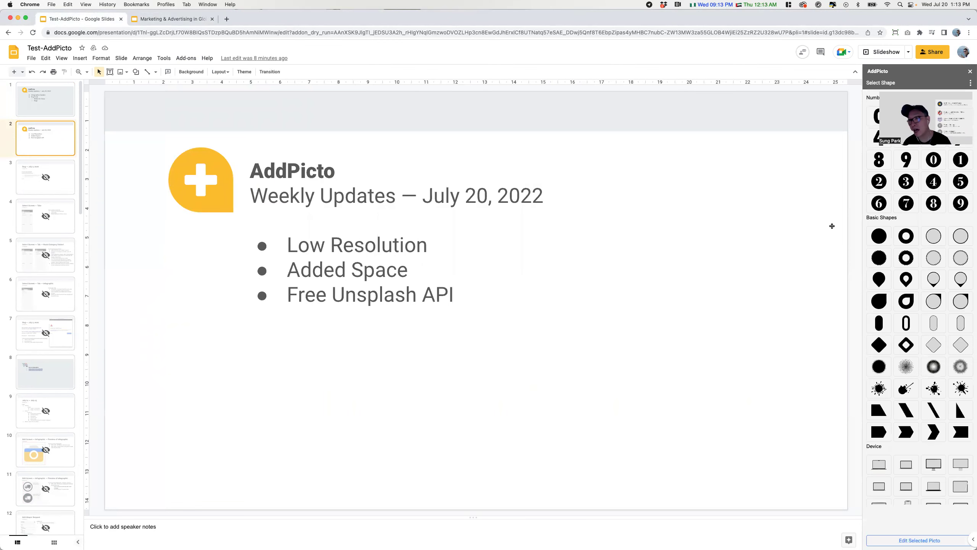
click(904, 391)
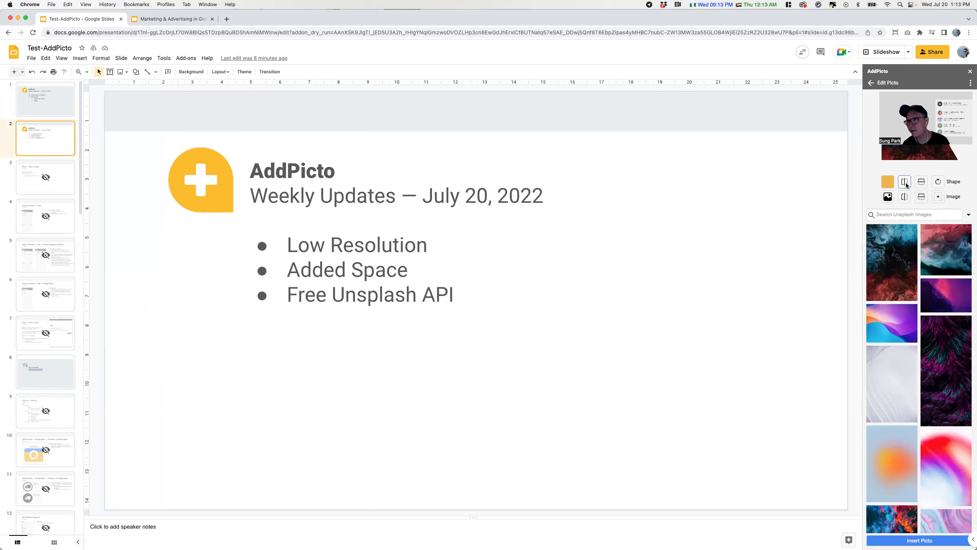
click(920, 459)
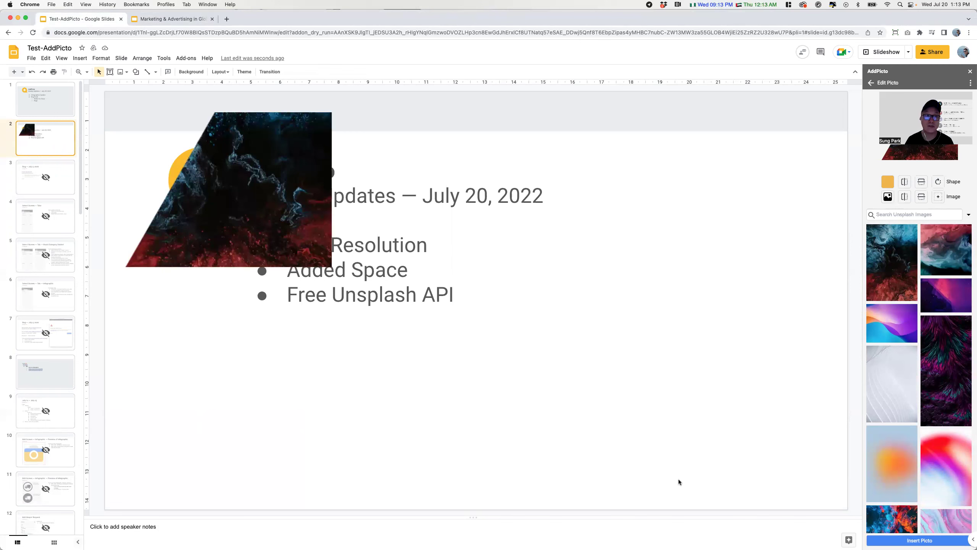
- Move the masked picto right, enlarge it to full slide height, and search Unsplash for 'dogs'
click(270, 235)
drag(270, 235, 785, 214)
drag(641, 246, 290, 509)
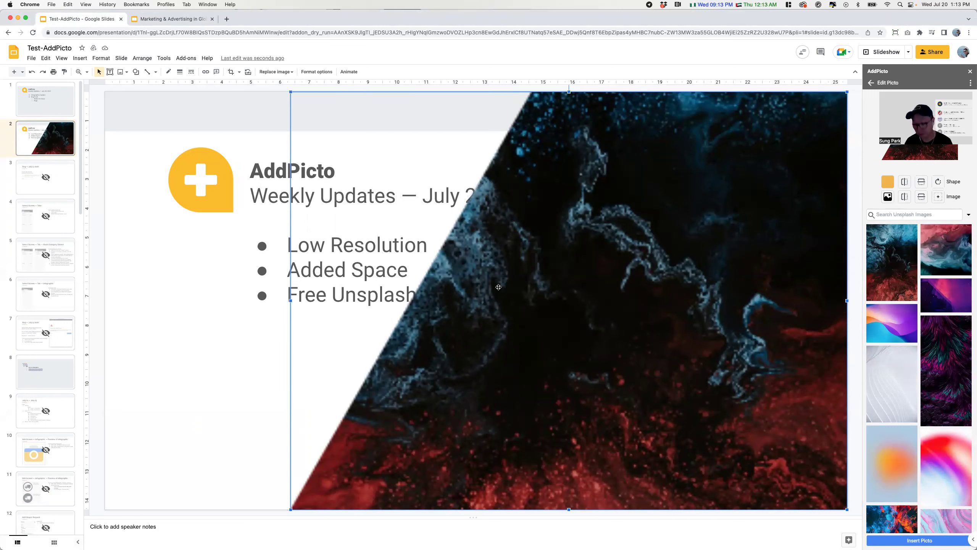
key(Delete)
click(930, 214)
text(dogs)
key(Return)
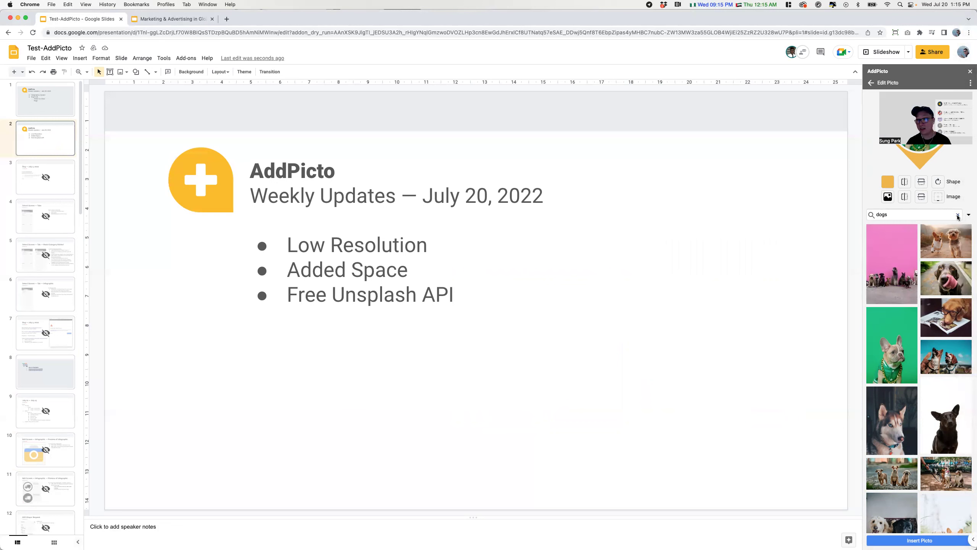
- Replace the AddPicto search term 'dogs' with 'factory'
double_click(913, 216)
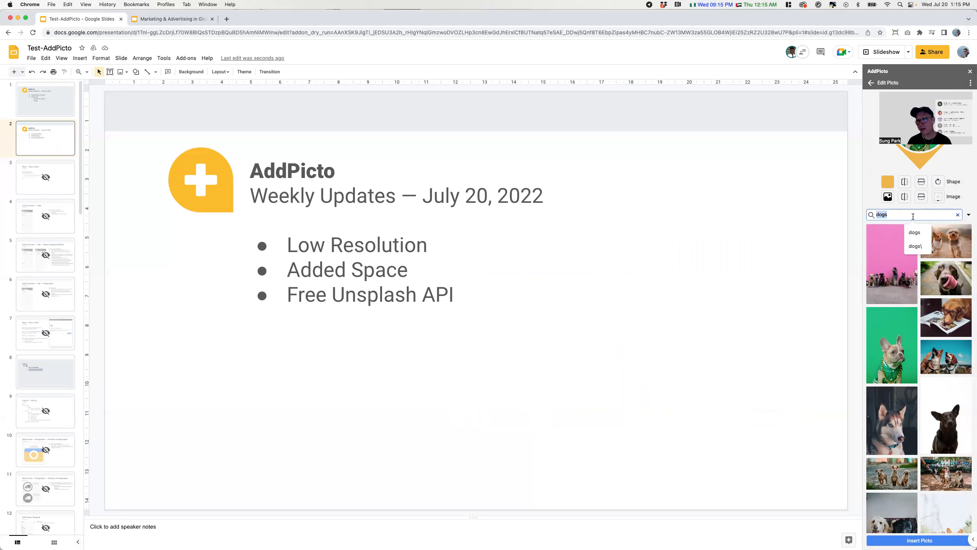
text(factory)
key(Return)
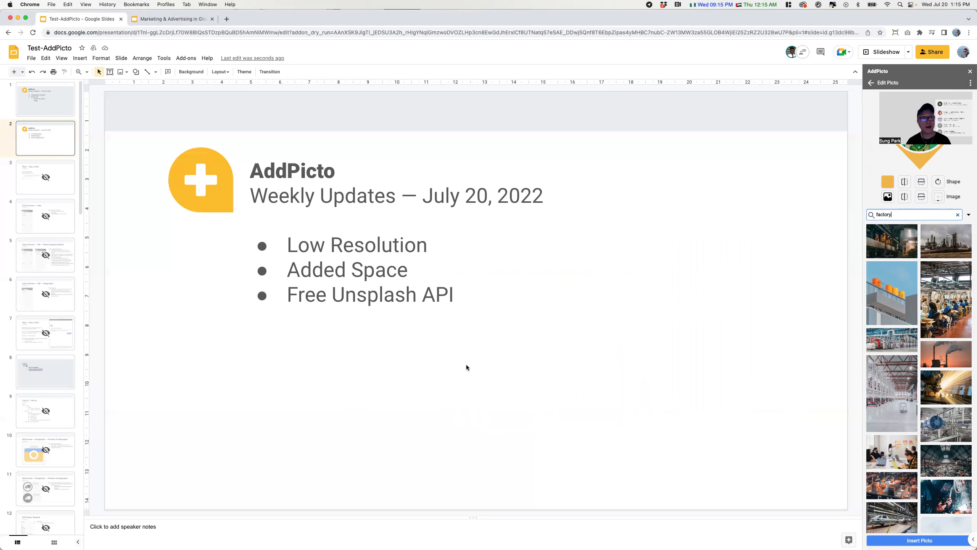